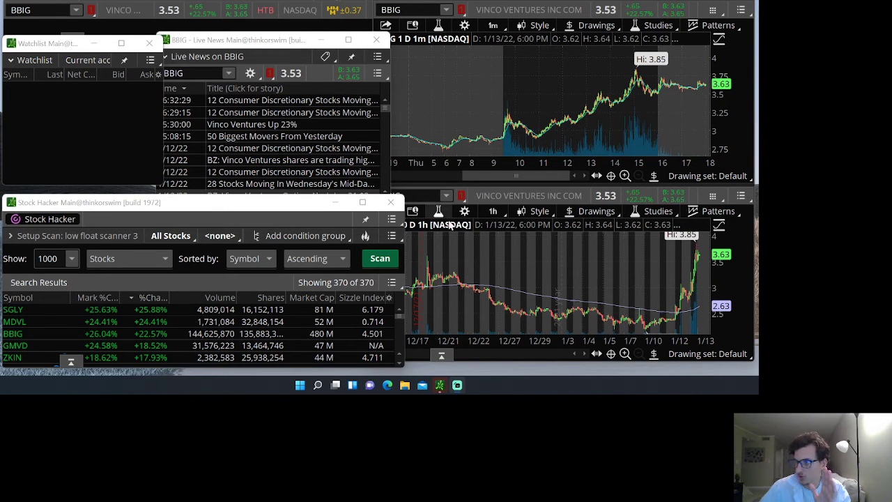
# Maximize the Stock Hacker window and briefly expand the low float scanner 3 setup to examine its filters.
pyautogui.click(363, 203)
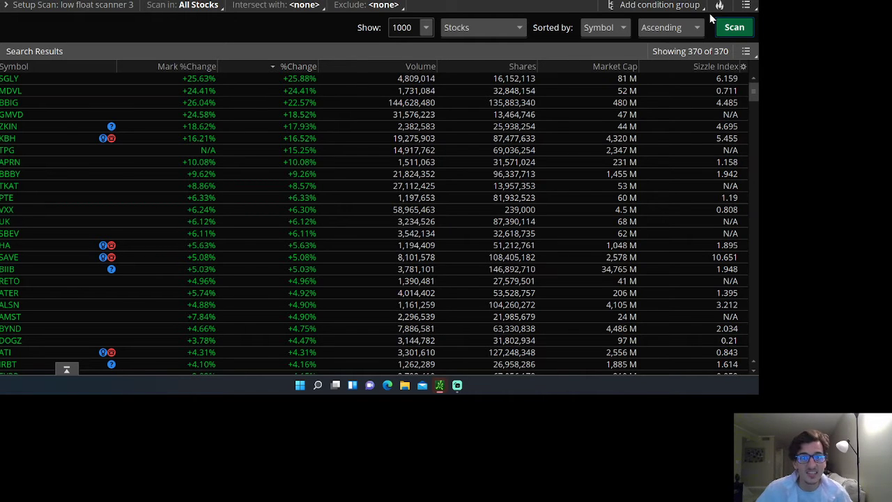
pyautogui.click(90, 7)
pyautogui.click(90, 6)
pyautogui.click(89, 7)
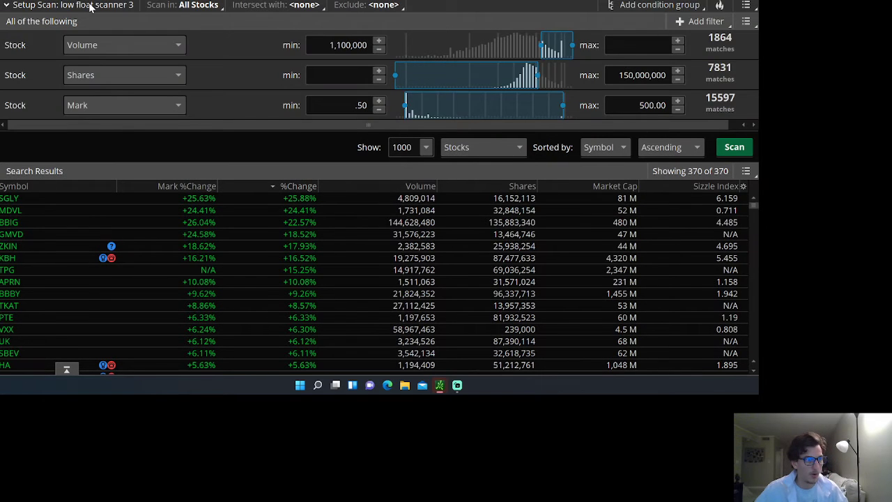
pyautogui.click(89, 7)
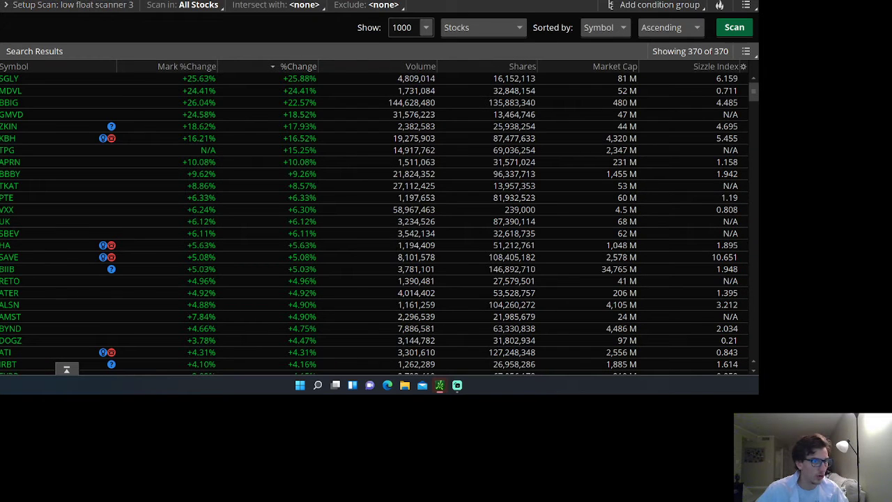
pyautogui.click(746, 5)
pyautogui.click(747, 5)
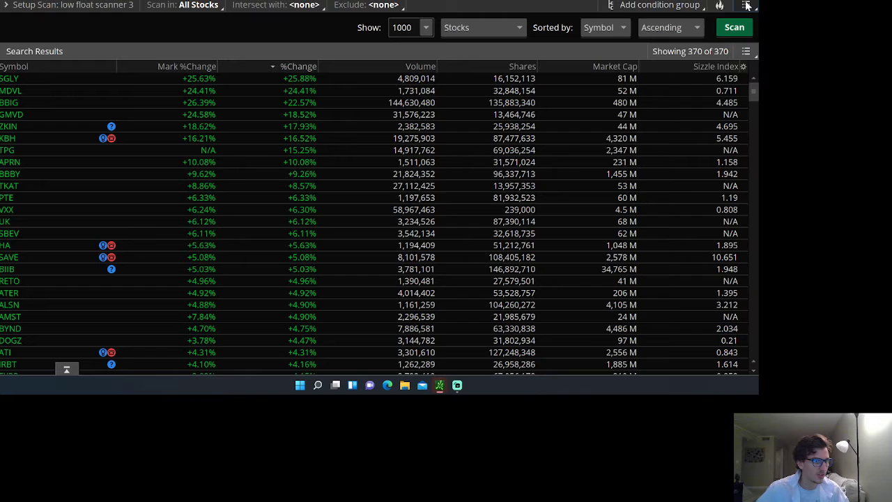
pyautogui.click(745, 5)
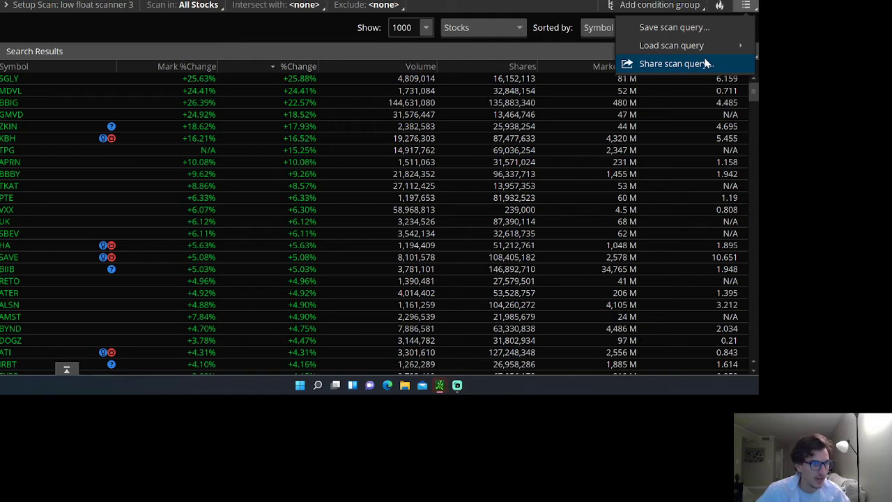
pyautogui.press('Escape')
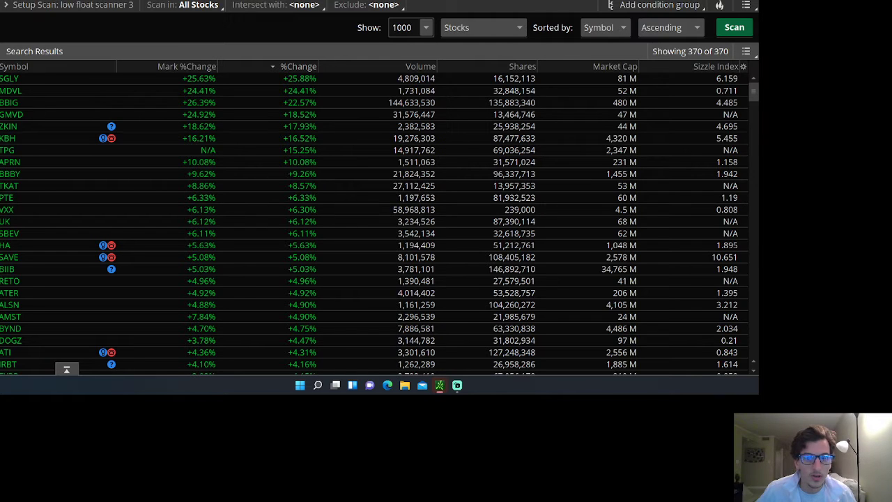
# Choose to share the low float scanner 3 scan query.
pyautogui.click(757, 3)
pyautogui.click(746, 5)
pyautogui.click(746, 5)
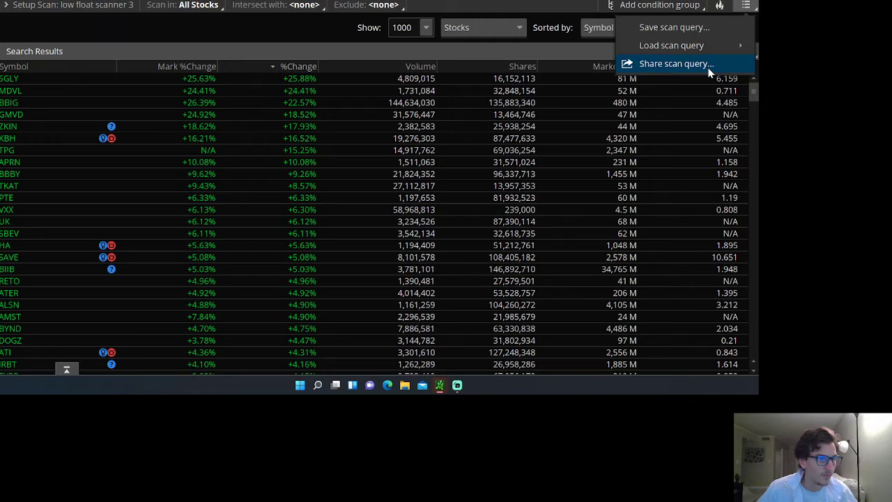
pyautogui.click(707, 64)
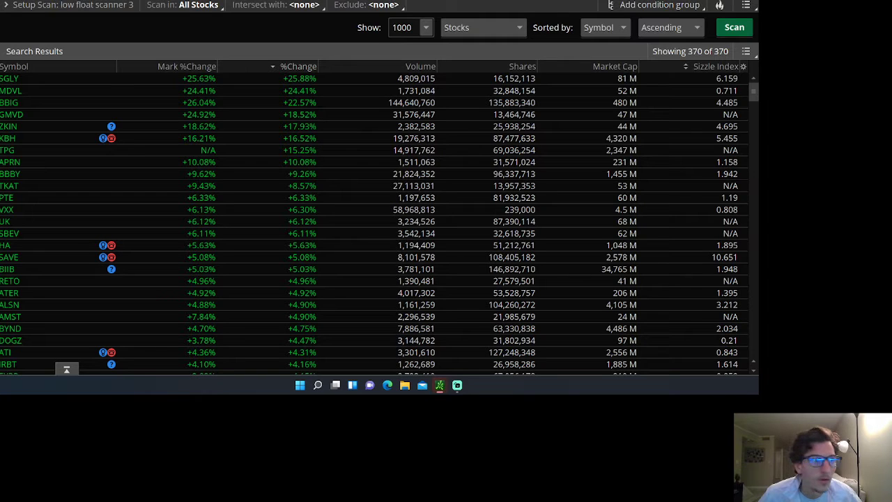
pyautogui.click(746, 4)
pyautogui.click(705, 64)
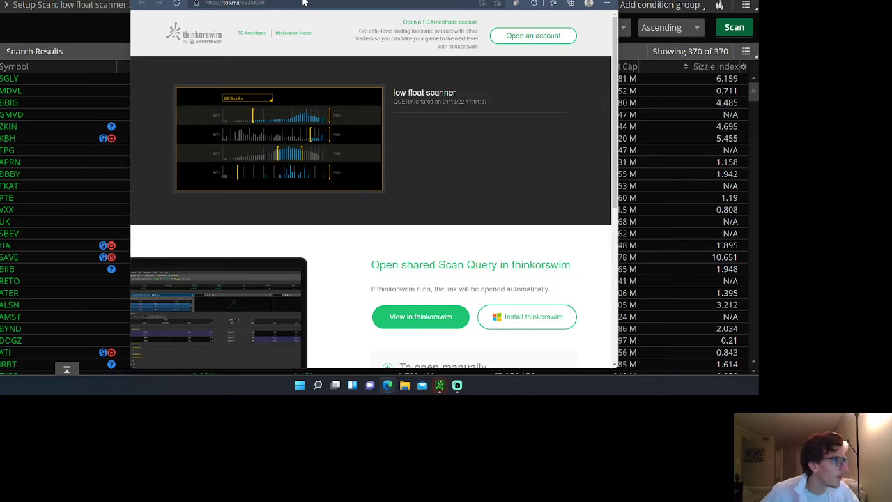
# Examine the shared low float scanner page in the browser, including its link and opening options, and return to Stock Hacker.
pyautogui.click(237, 4)
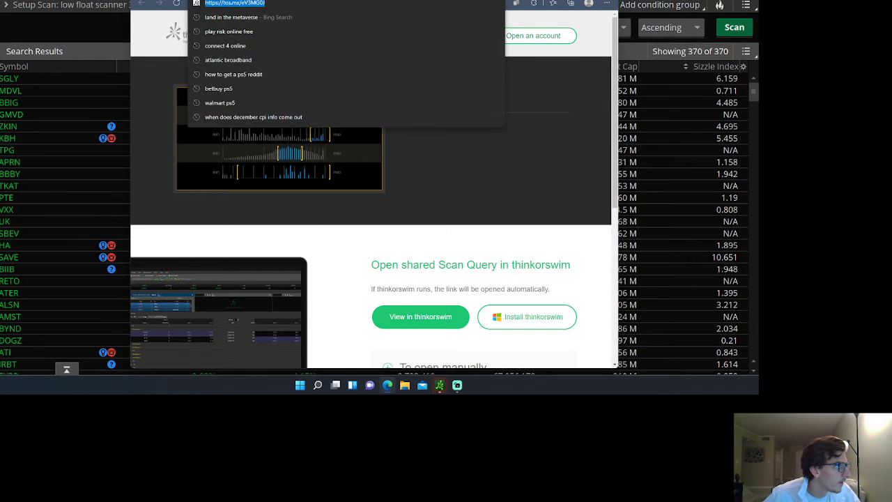
pyautogui.rightClick(242, 5)
pyautogui.press('Escape')
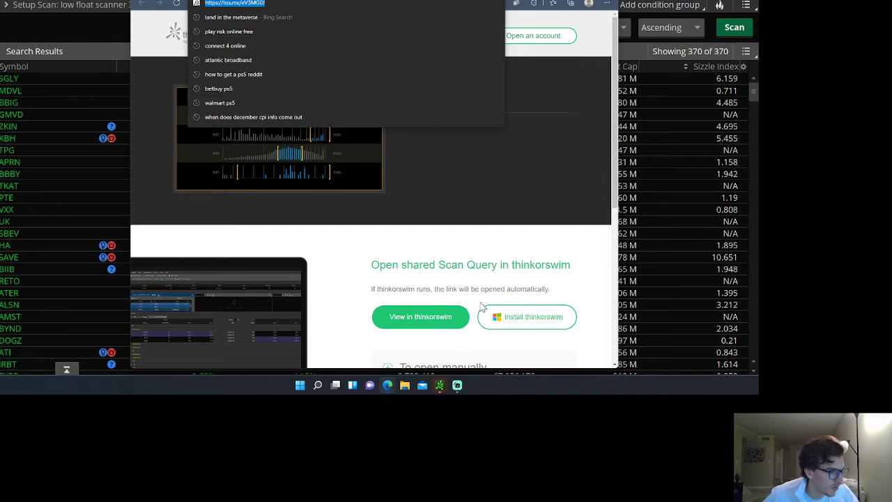
pyautogui.scroll(-3, 484, 307)
pyautogui.click(478, 248)
pyautogui.scroll(1, 414, 234)
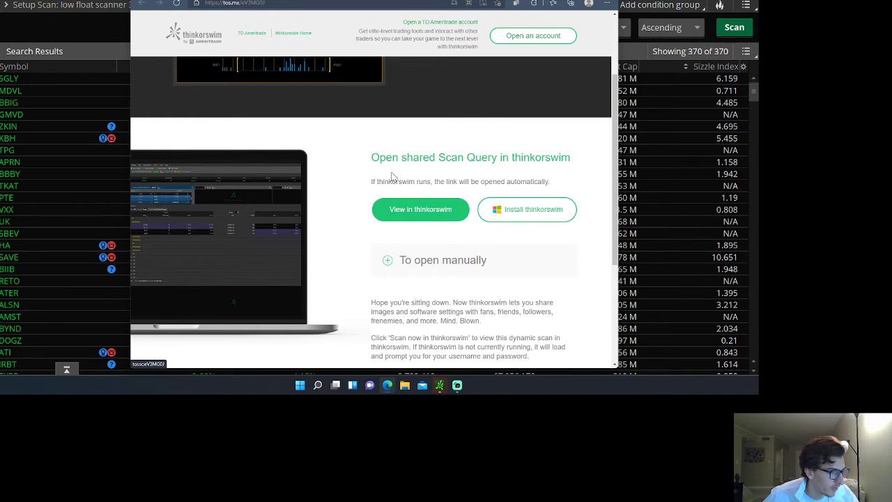
pyautogui.scroll(2, 458, 153)
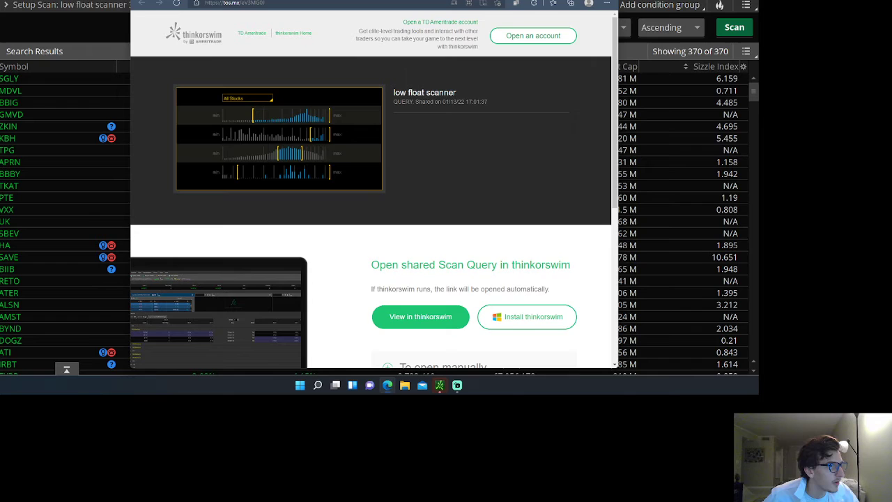
pyautogui.click(388, 385)
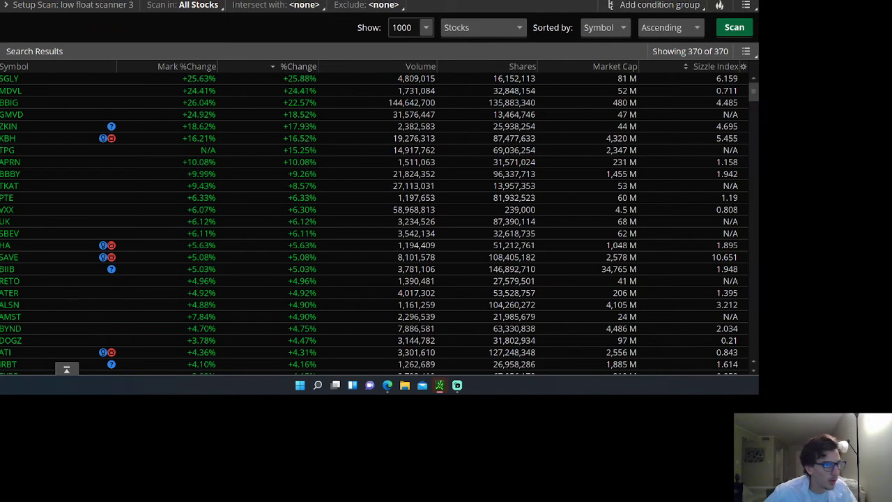
# Load the personal scan query premarket gappers 2 and run the scan.
pyautogui.click(746, 6)
pyautogui.moveTo(706, 46)
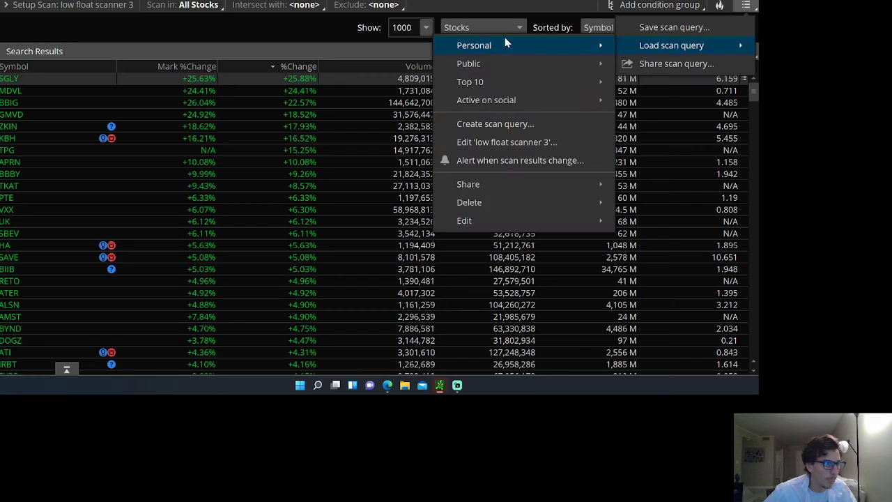
pyautogui.moveTo(502, 46)
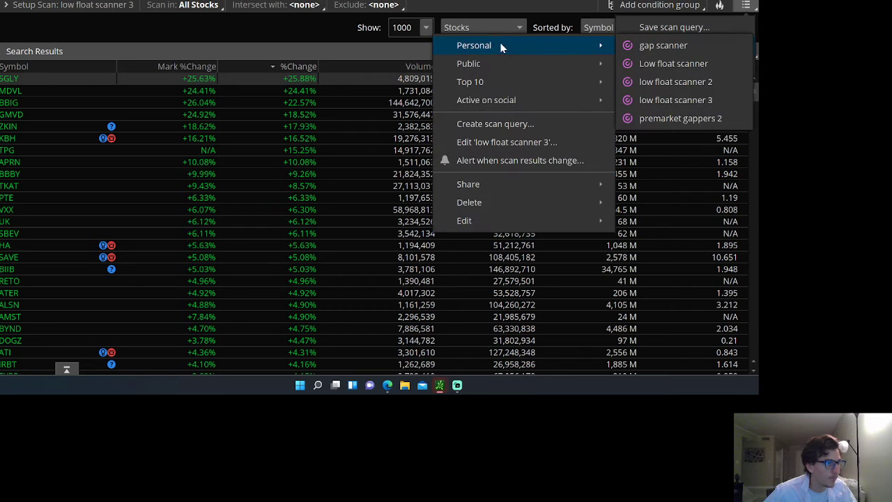
pyautogui.click(666, 120)
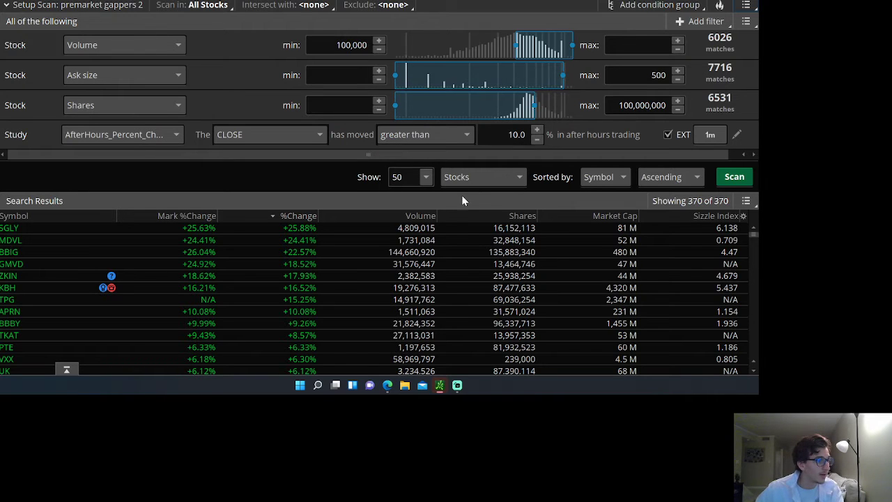
pyautogui.click(737, 177)
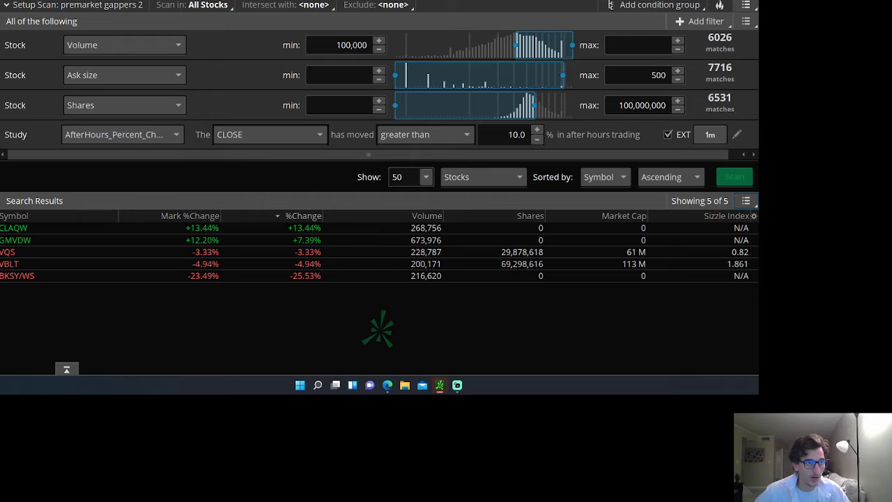
# Load the personal scan query low float scanner 3 in place of the premarket gappers scan.
pyautogui.click(746, 5)
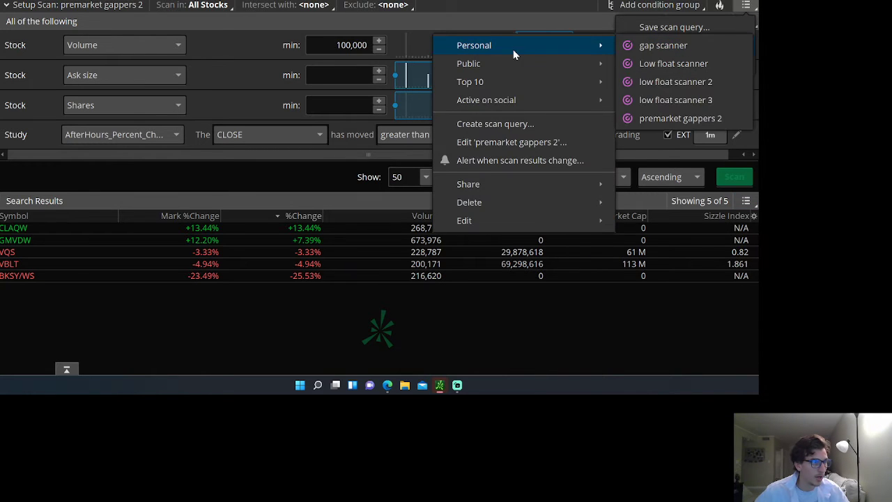
pyautogui.moveTo(650, 45)
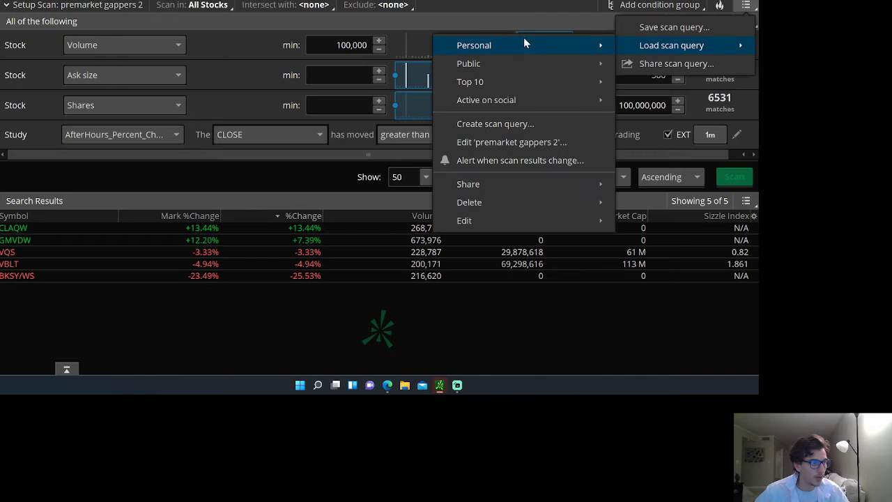
pyautogui.moveTo(526, 43)
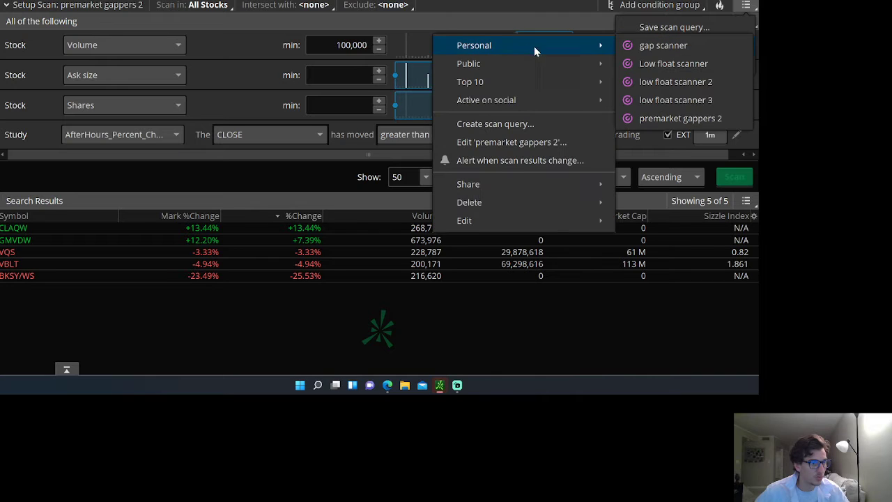
pyautogui.click(664, 99)
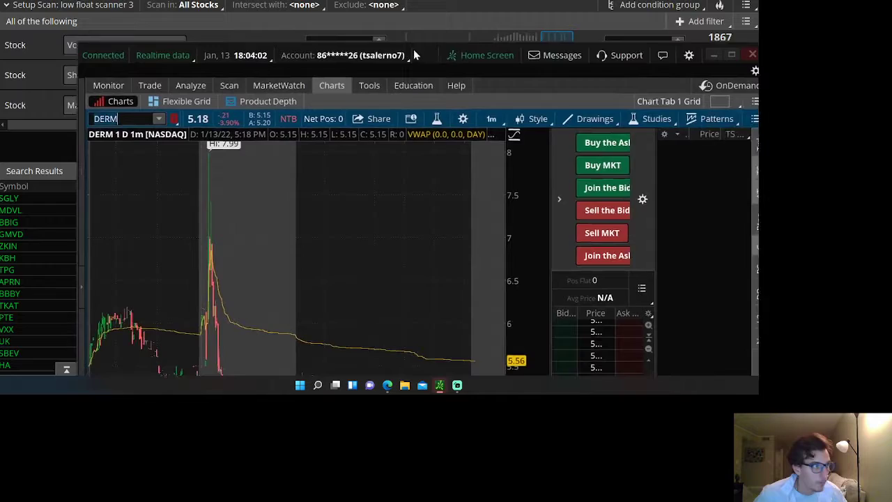
# Bring the DERM one-minute chart window into view and measure the premarket spike from its base toward the high.
pyautogui.moveTo(414, 55); pyautogui.dragTo(354, 1)
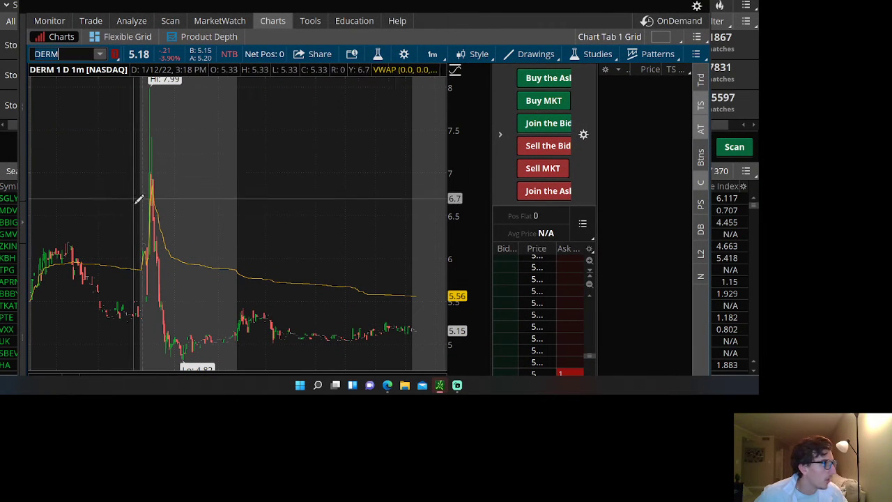
pyautogui.scroll(2, 209, 254)
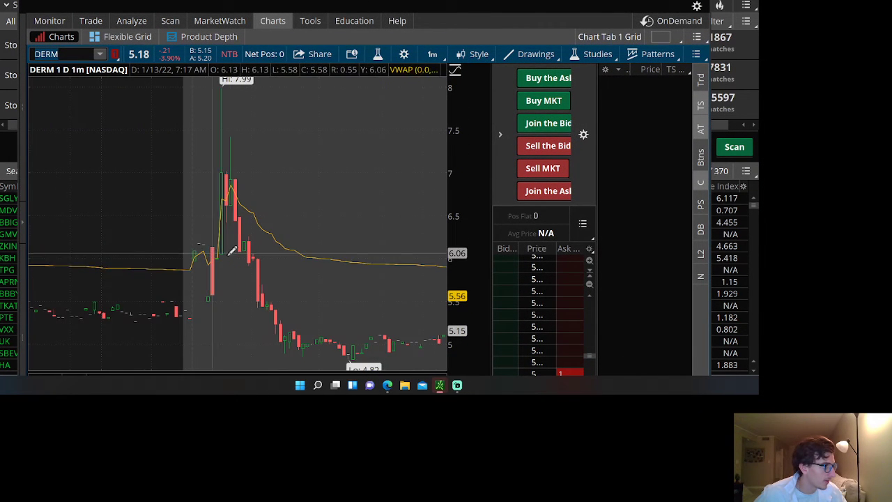
pyautogui.moveTo(178, 287); pyautogui.dragTo(227, 113)
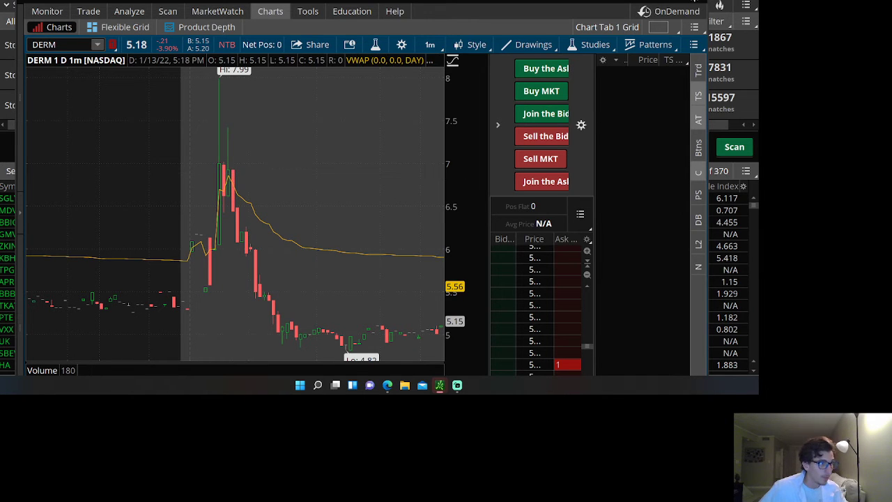
pyautogui.moveTo(358, 0); pyautogui.dragTo(419, 177)
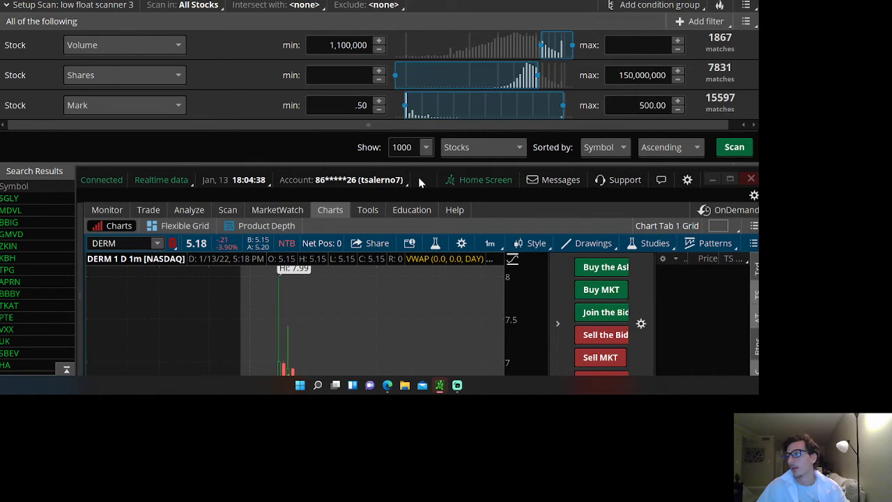
# Measure the DERM move from the first premarket candles to the later peak, and return to the stock scanner.
pyautogui.moveTo(418, 177); pyautogui.dragTo(306, 0)
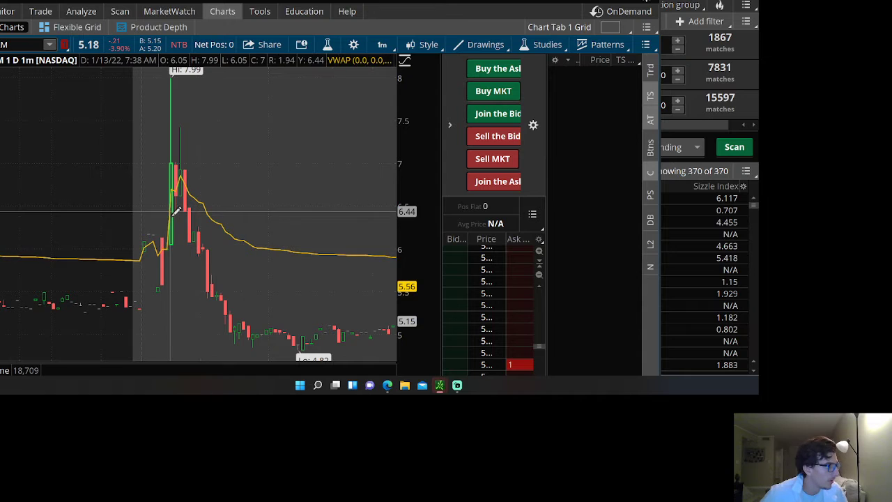
pyautogui.moveTo(155, 243); pyautogui.dragTo(183, 130)
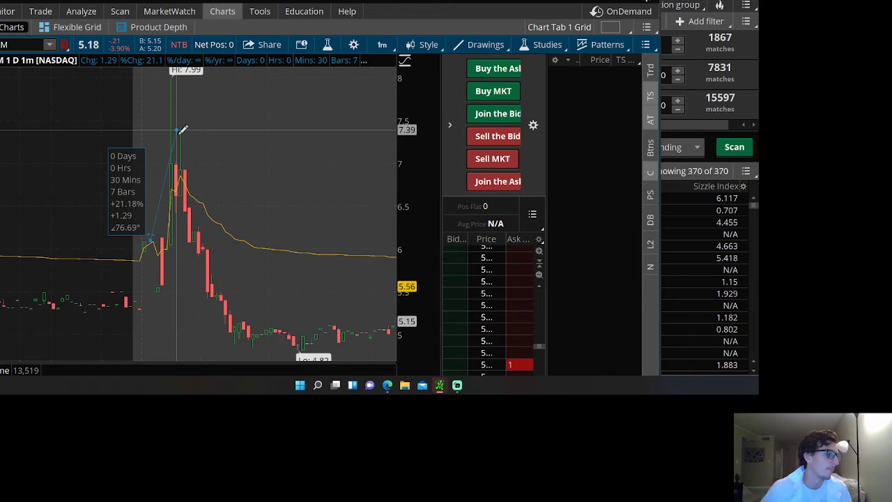
pyautogui.moveTo(183, 130)
pyautogui.mouseDown()
pyautogui.moveTo(184, 154)
pyautogui.moveTo(183, 139)
pyautogui.moveTo(195, 136)
pyautogui.mouseUp()
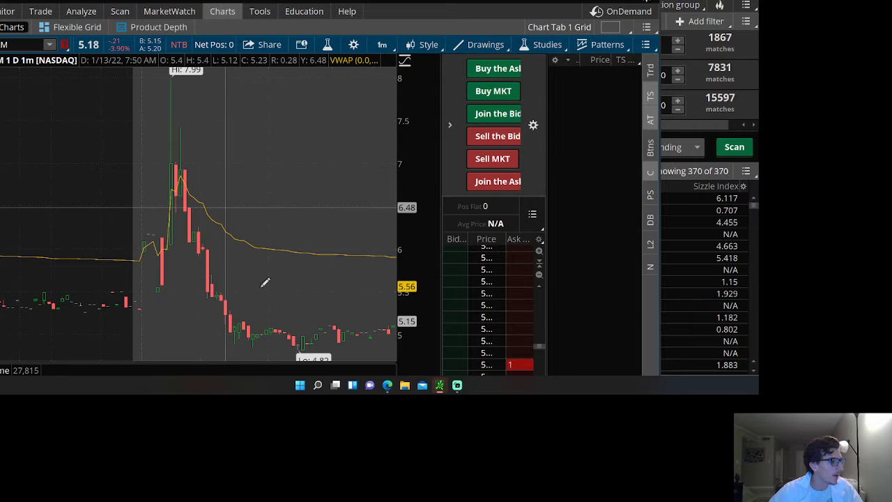
pyautogui.scroll(3, 226, 265)
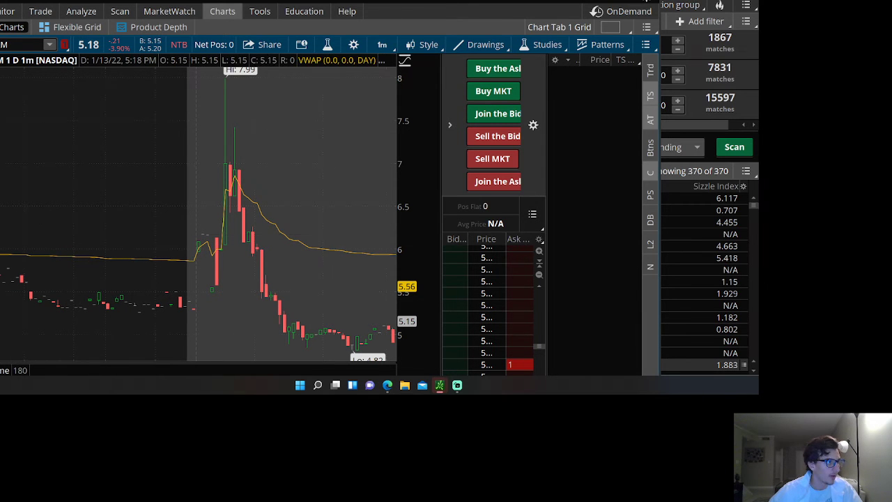
pyautogui.hotkey('alt', 'Tab')
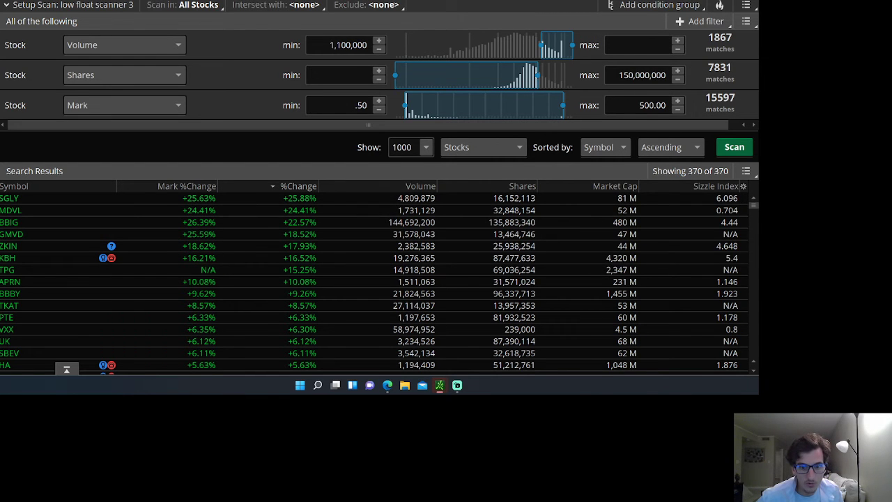
# Switch to Microsoft Edge and open the finviz website in a new tab.
pyautogui.hotkey('alt', 'Tab')
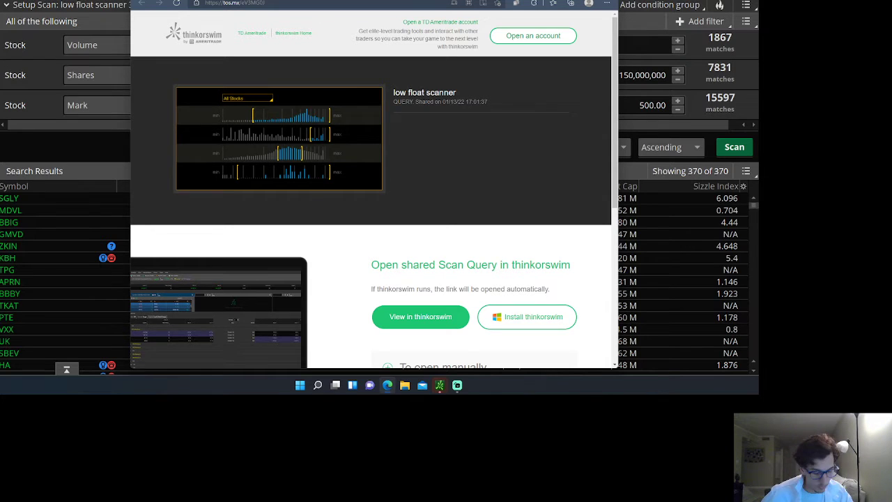
pyautogui.hotkey('ctrl', 't')
pyautogui.write('finviz')
pyautogui.press('Return')
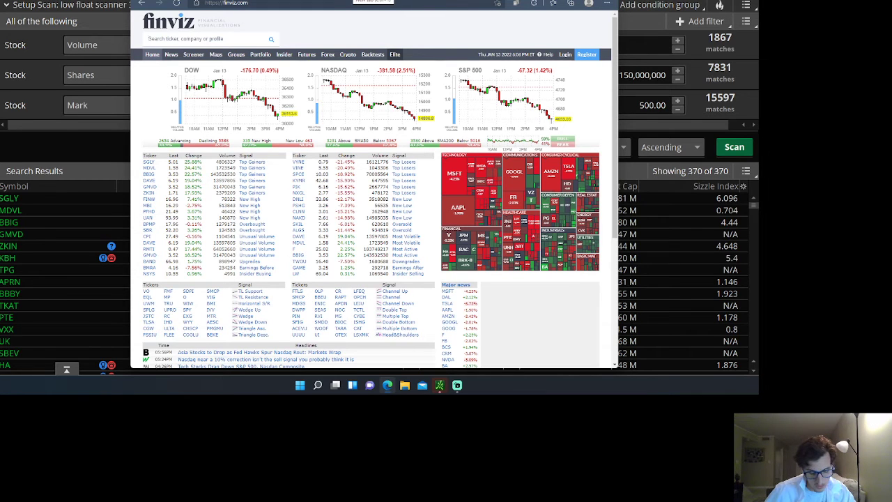
# Open the gurufocus website in another new browser tab.
pyautogui.hotkey('ctrl', 't')
pyautogui.write('gurufocus')
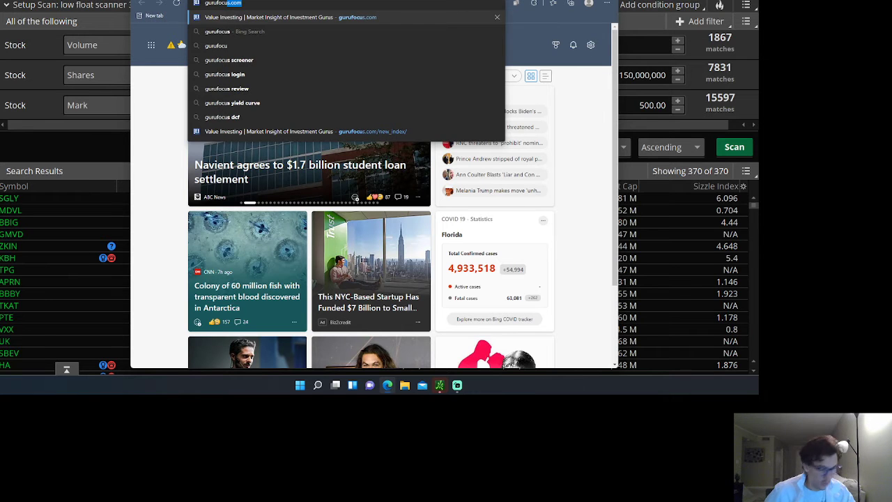
pyautogui.press('Return')
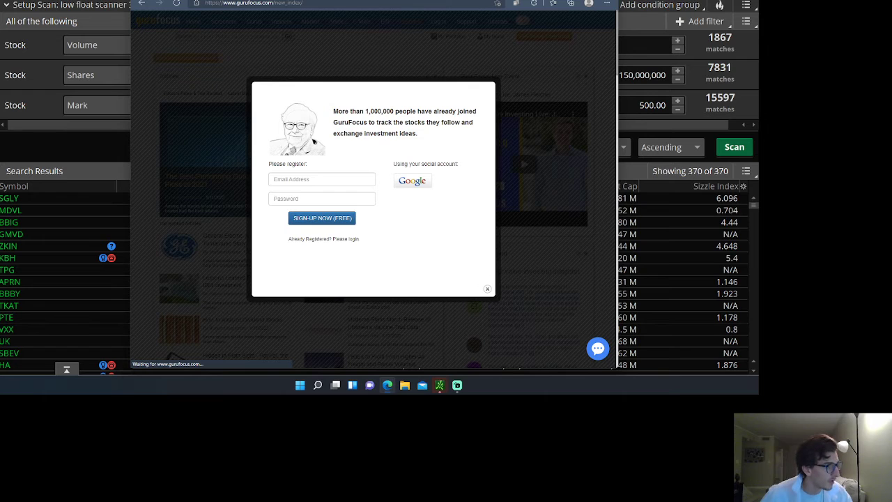
# Look up derm on GuruFocus and open the Journey Medical Corp Ownership page, dismissing the registration prompts.
pyautogui.click(428, 55)
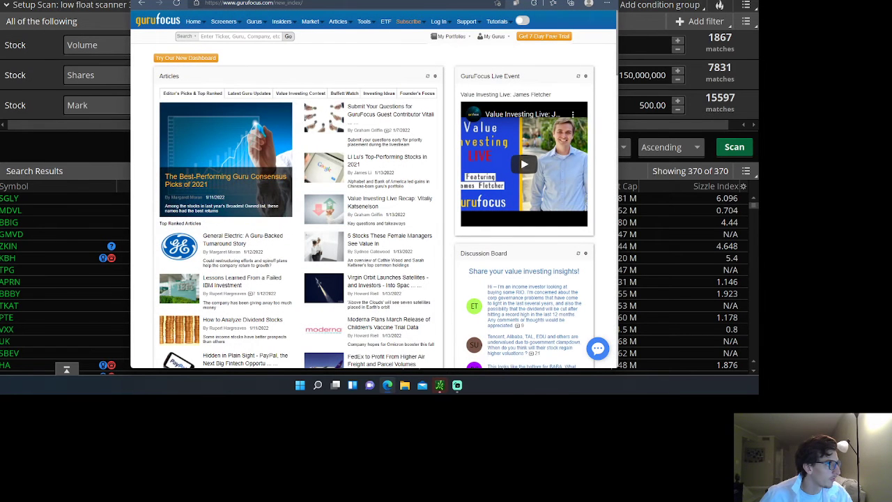
pyautogui.click(201, 36)
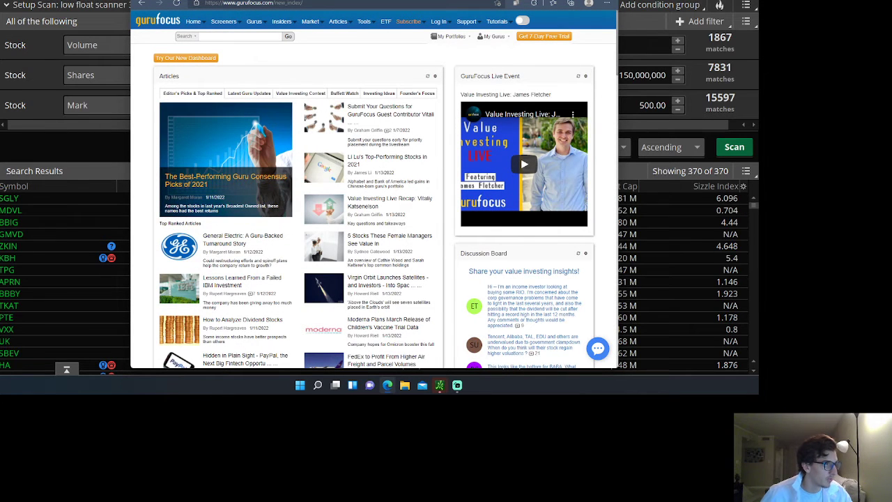
pyautogui.write('derm')
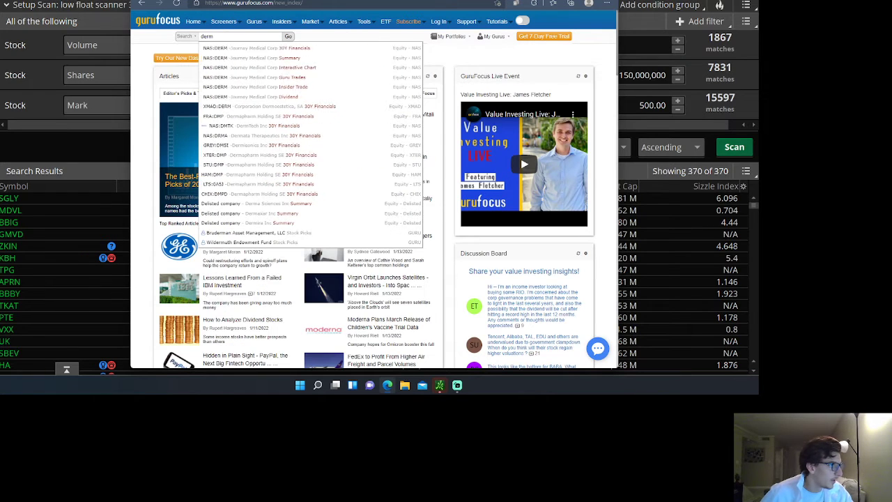
pyautogui.press('Down')
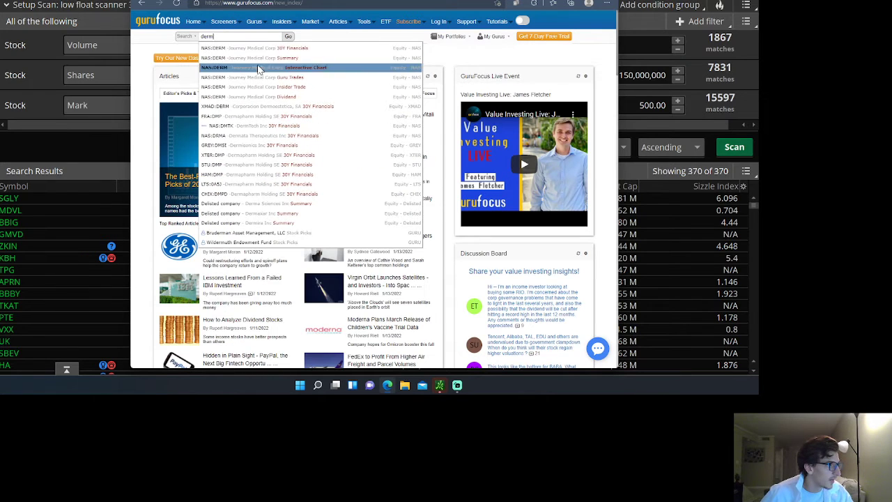
pyautogui.press('Return')
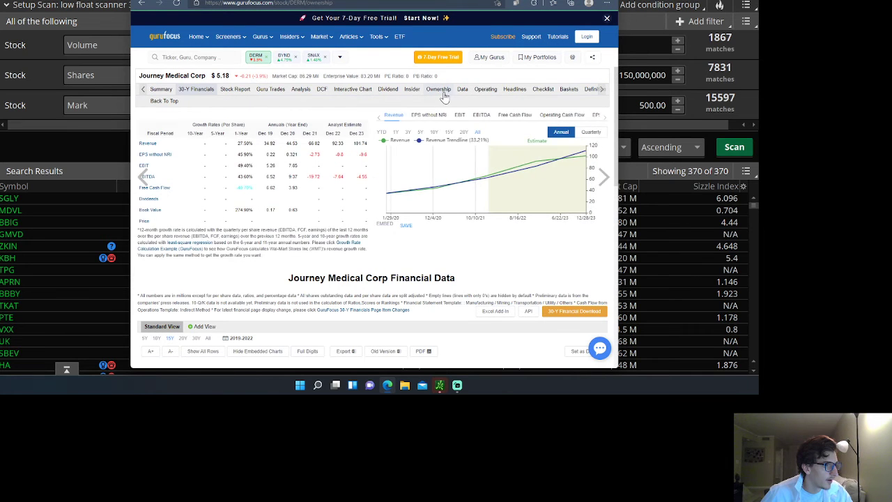
pyautogui.click(438, 88)
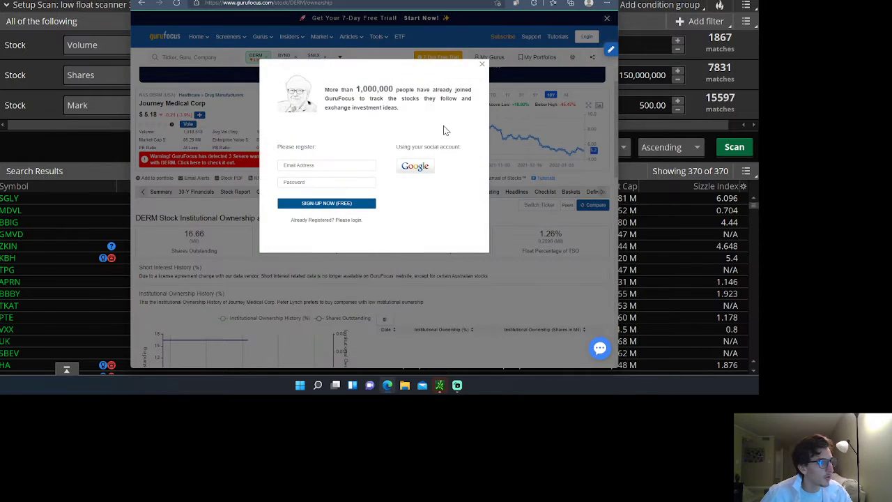
pyautogui.click(480, 66)
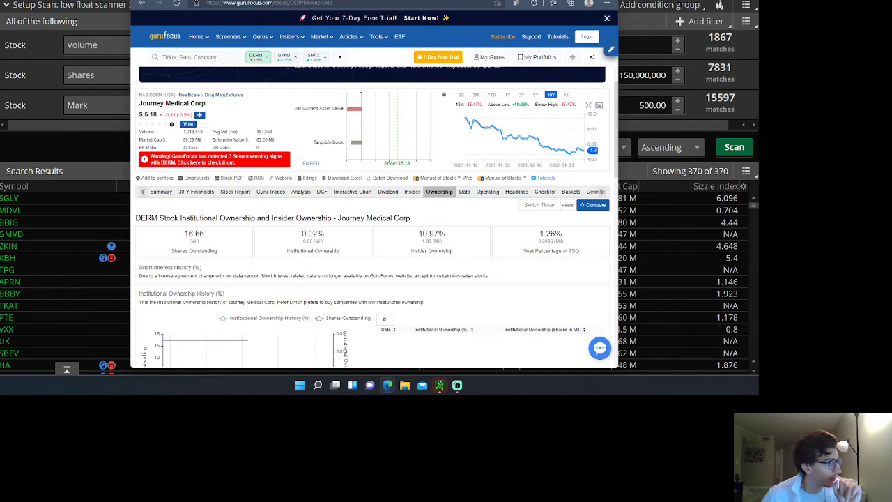
# Switch to thinkorswim and look through the criteria available for the scan's Mark filter, leaving the selection as is.
pyautogui.hotkey('alt', 'tab')
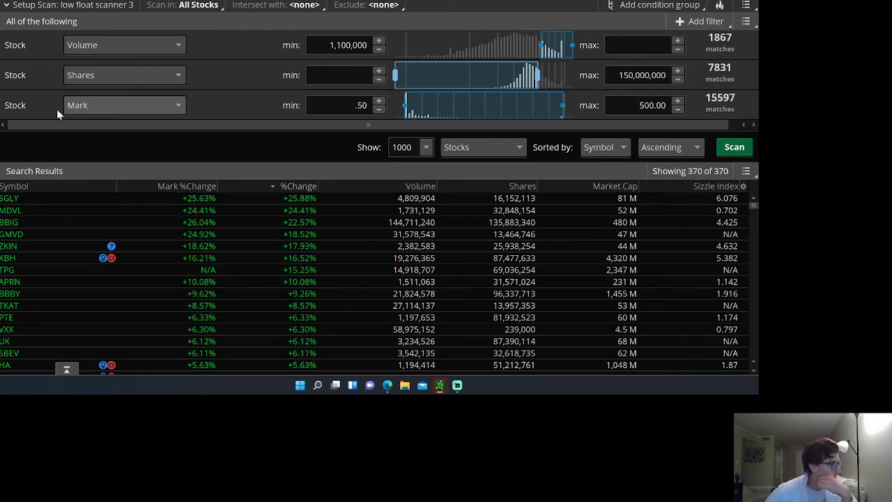
pyautogui.click(90, 105)
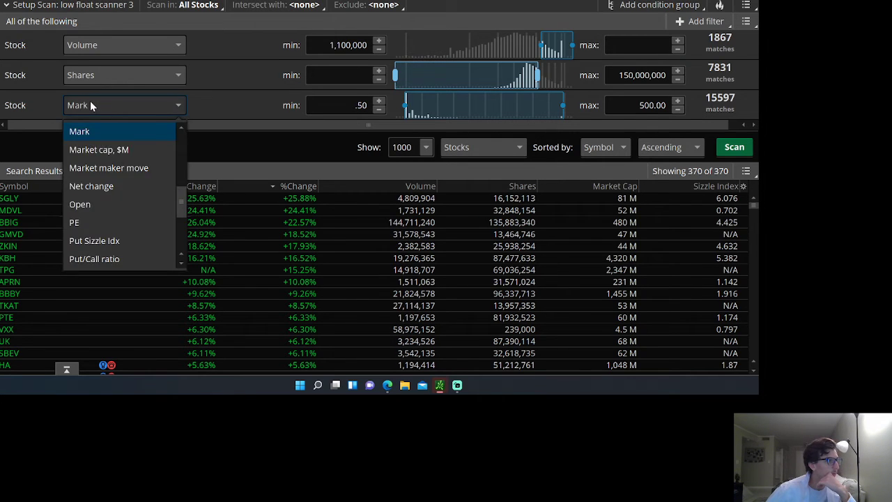
pyautogui.click(90, 105)
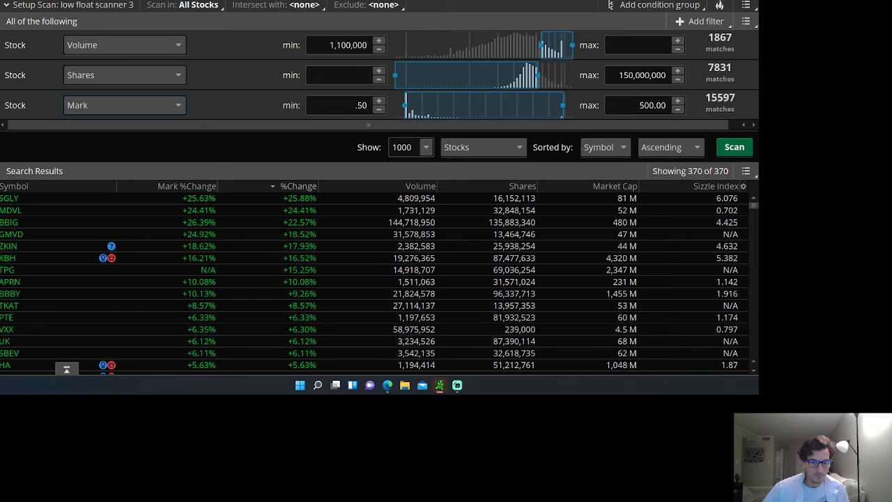
# Switch to Microsoft Edge and open tradervue.com in a new tab.
pyautogui.hotkey('alt', 'Tab')
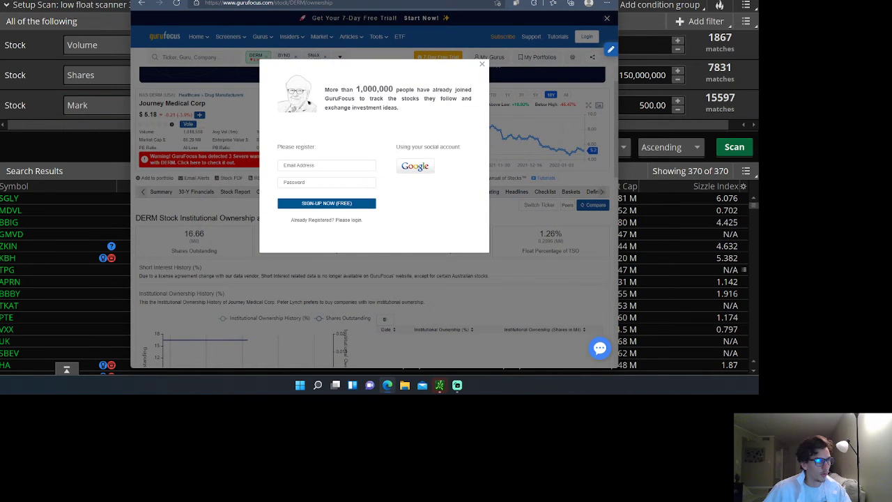
pyautogui.hotkey('ctrl', 't')
pyautogui.write('tradervue.com')
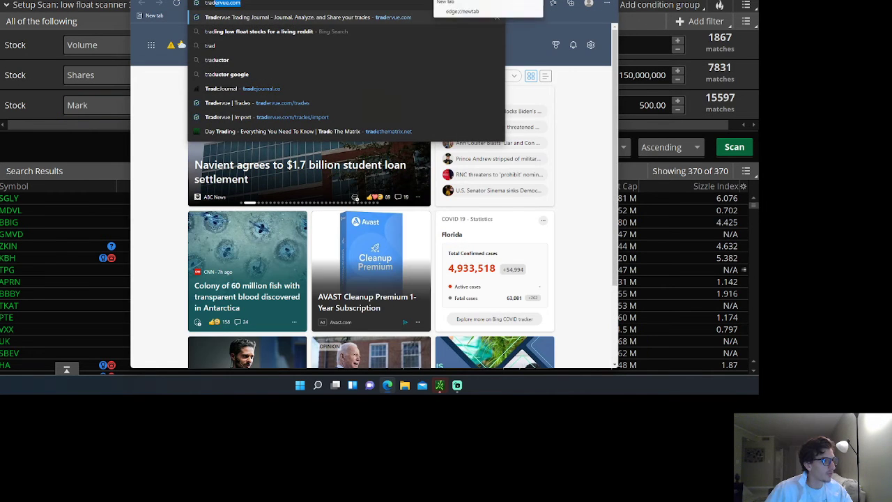
pyautogui.press('Return')
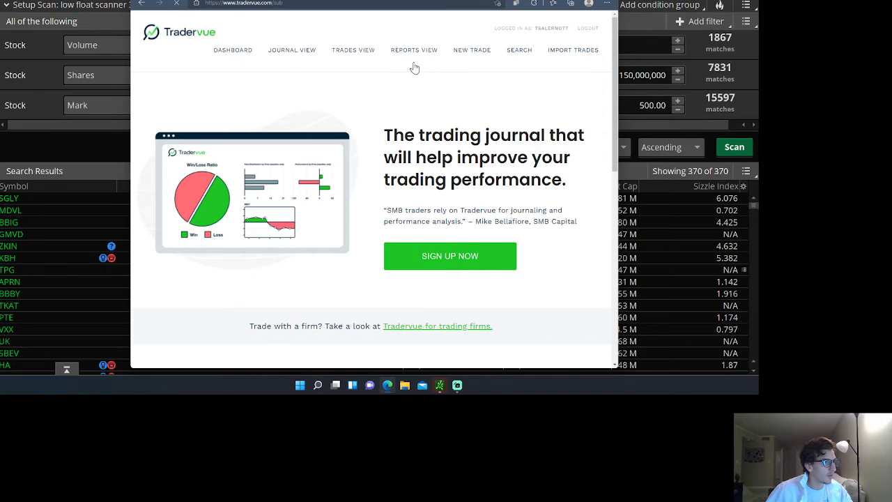
# Open Tradervue's Detailed report and display its Win/Loss/Expectation charts.
pyautogui.click(330, 124)
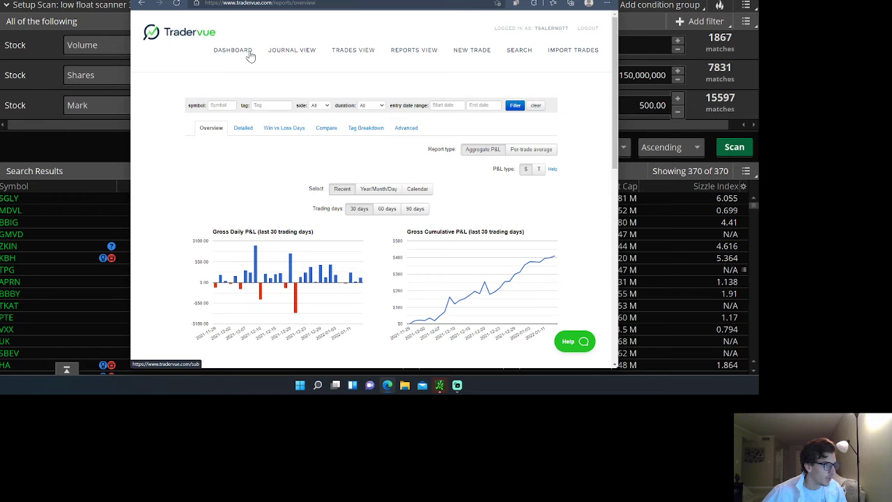
pyautogui.click(242, 130)
pyautogui.scroll(-3, 453, 174)
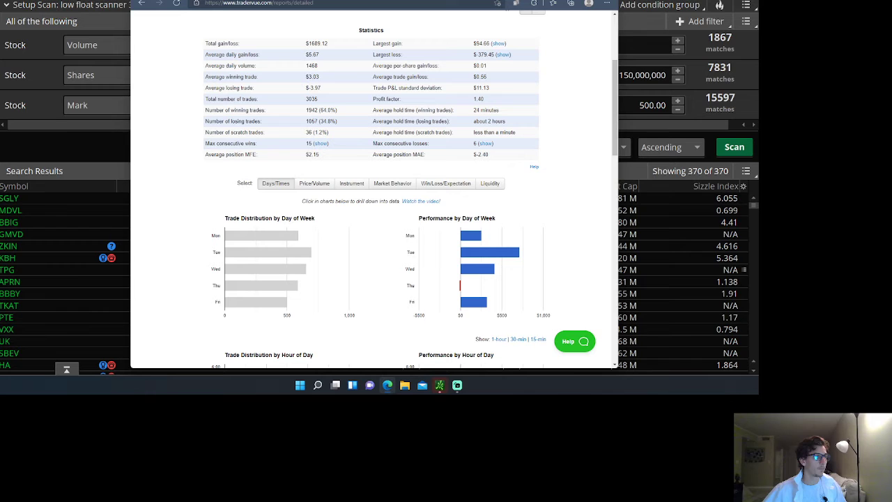
pyautogui.click(442, 184)
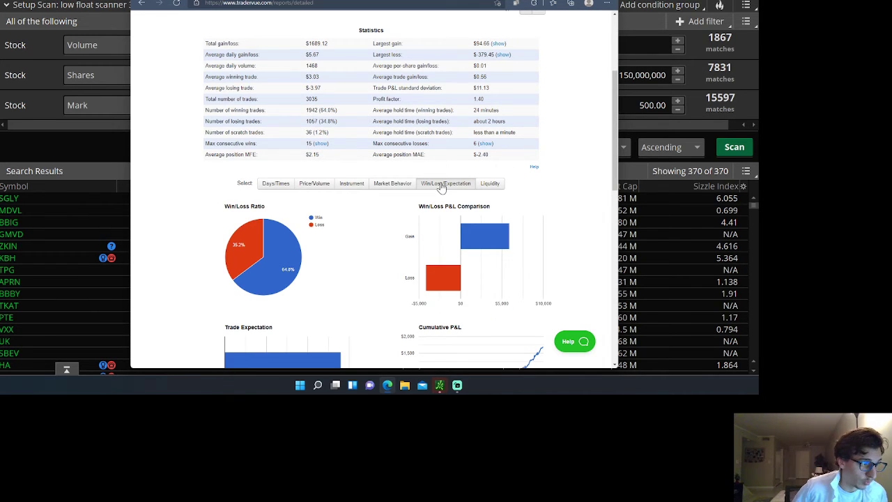
# Display the Market Behavior charts and review the performance by SPY movement and opening gap.
pyautogui.click(393, 183)
pyautogui.scroll(-1, 404, 192)
pyautogui.scroll(-2, 404, 191)
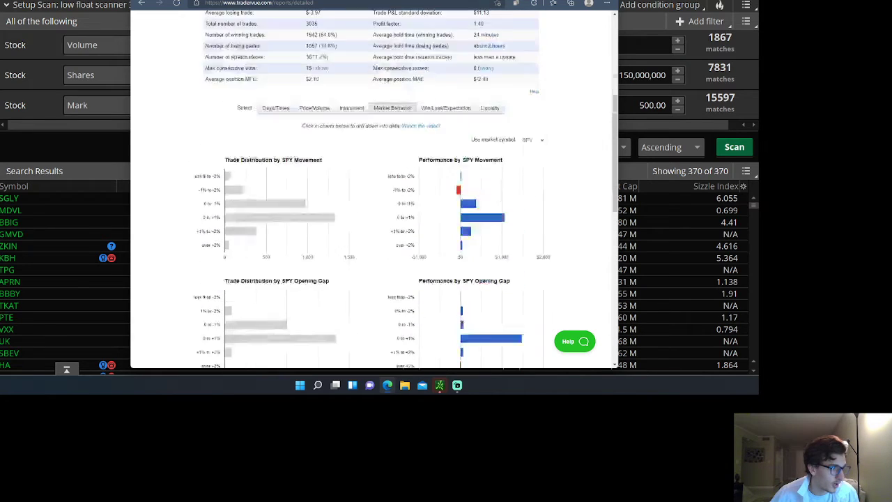
pyautogui.scroll(3, 327, 237)
# Display the Price/Volume charts and inspect the Performance by Price bars for the $20 - $49.99 and lower price ranges.
pyautogui.click(315, 235)
pyautogui.scroll(-2, 377, 209)
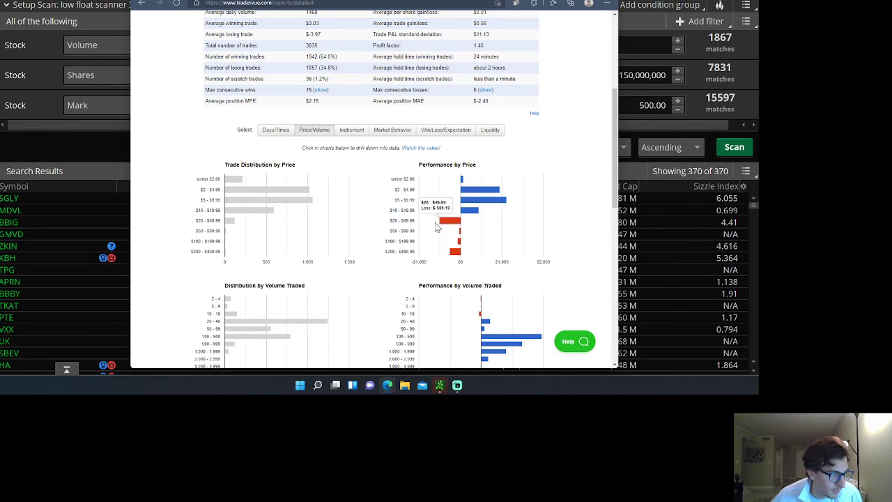
pyautogui.moveTo(445, 231)
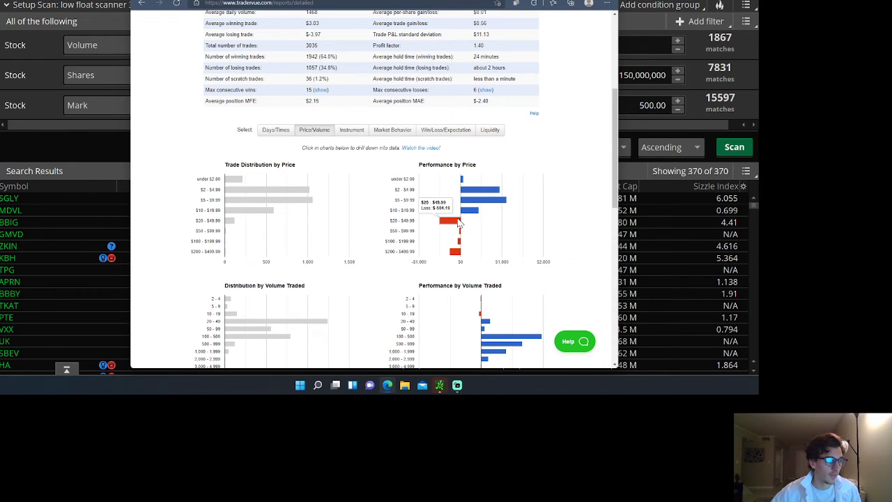
pyautogui.moveTo(475, 217)
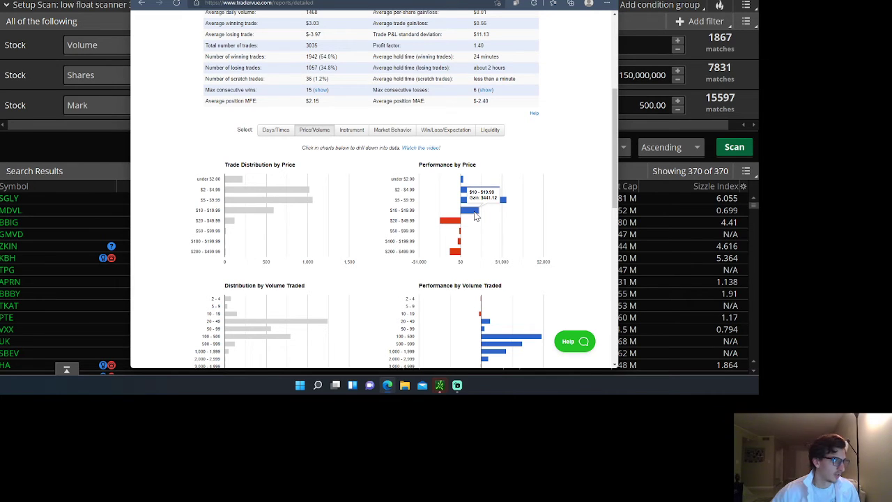
pyautogui.moveTo(474, 192)
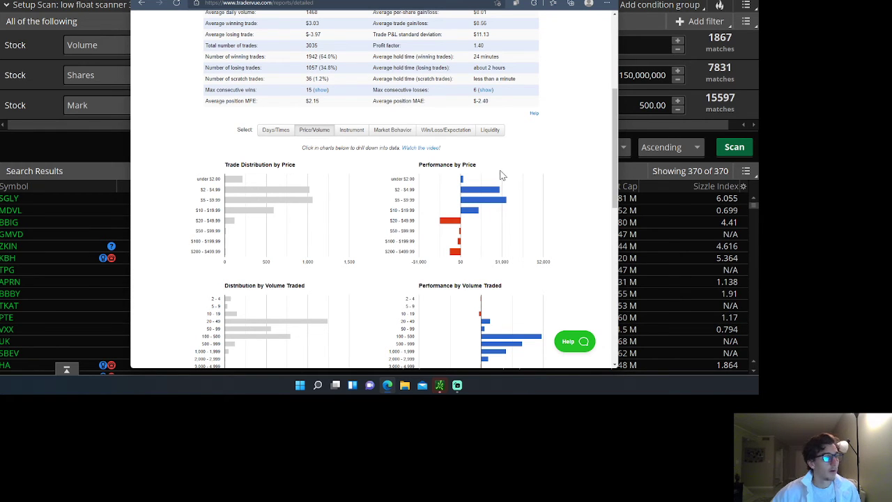
pyautogui.scroll(2, 502, 175)
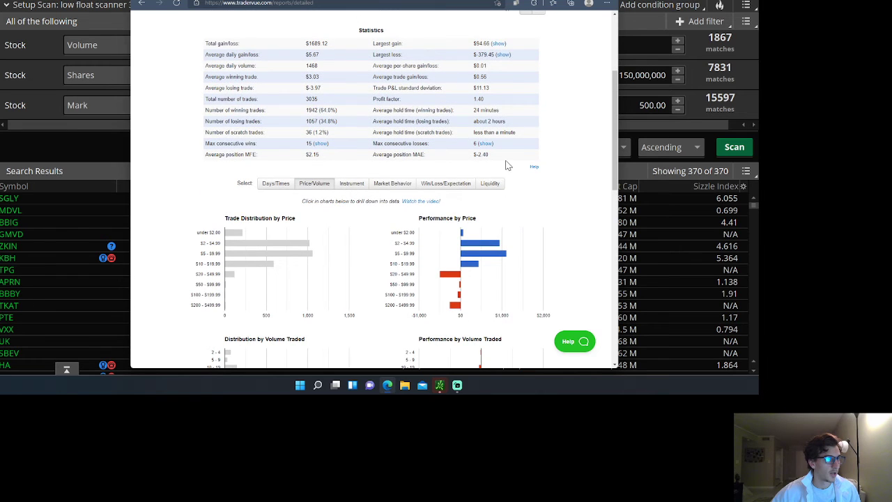
# Switch back to the thinkorswim scanner, set the Mark filter's maximum to 50.00, and rerun the scan.
pyautogui.click(645, 14)
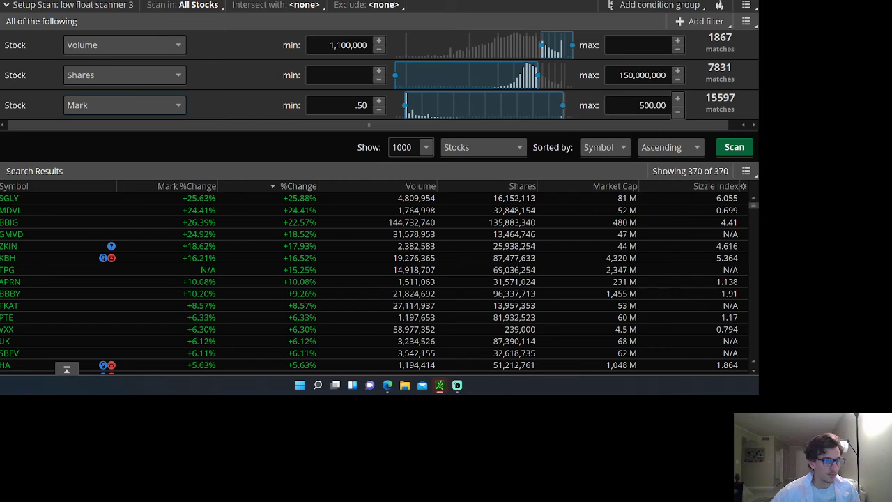
pyautogui.click(640, 106)
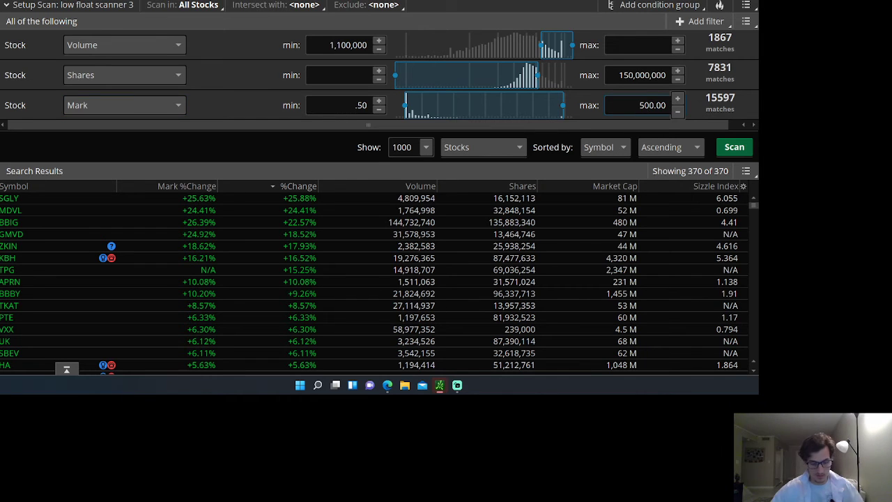
pyautogui.press('BackSpace')
pyautogui.press('BackSpace')
pyautogui.write('2')
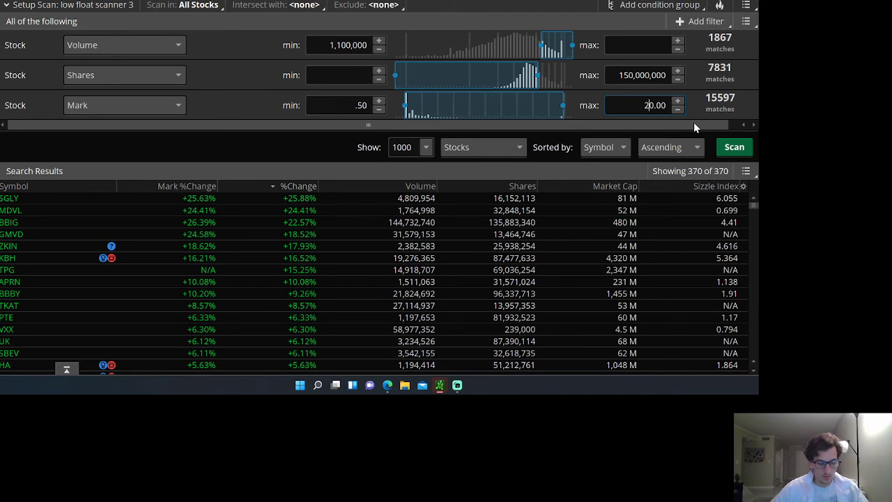
pyautogui.press('BackSpace')
pyautogui.write('5')
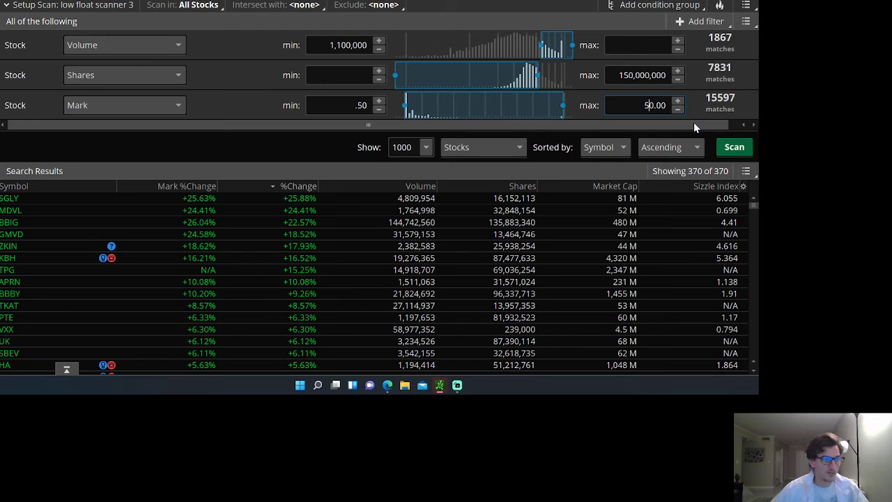
pyautogui.click(733, 148)
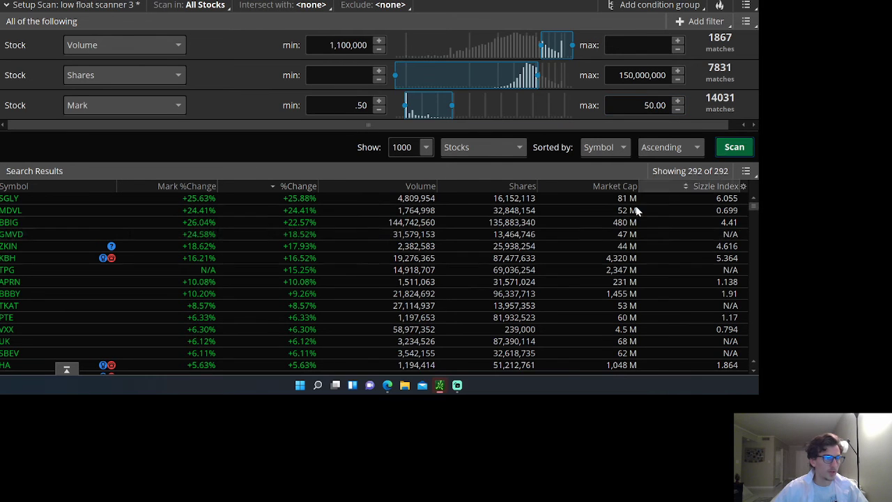
# Switch to Tradervue in Edge and compare the Performance by Price bars across the high and low price ranges.
pyautogui.click(388, 385)
pyautogui.moveTo(458, 307)
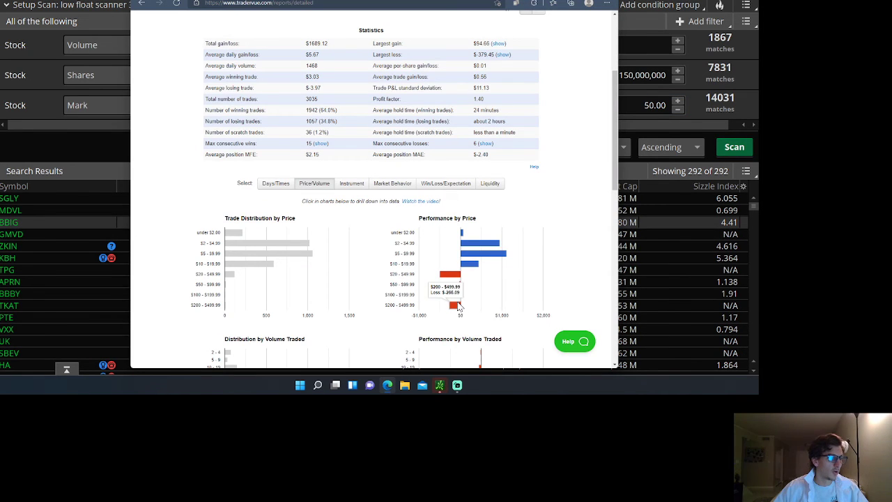
pyautogui.moveTo(460, 281)
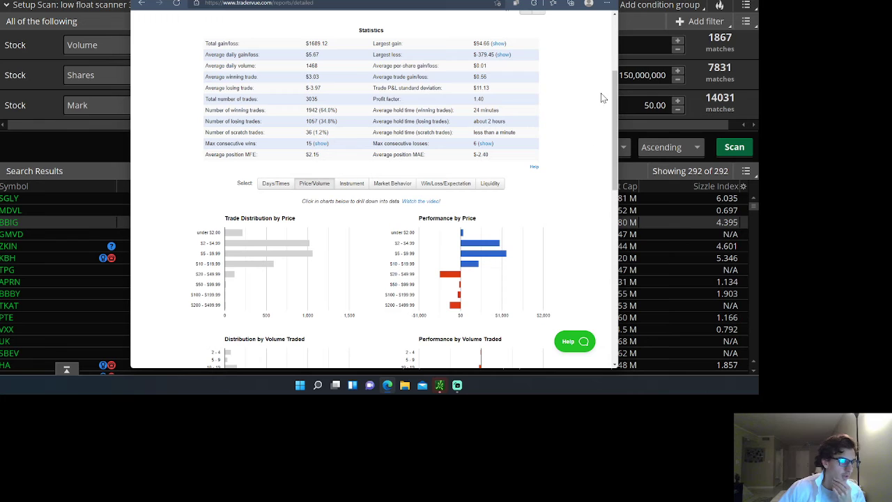
pyautogui.moveTo(488, 287)
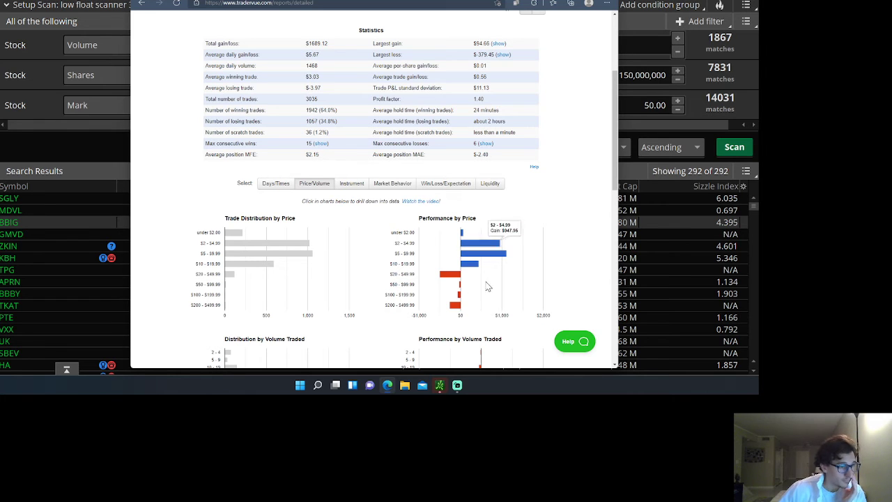
pyautogui.moveTo(462, 237)
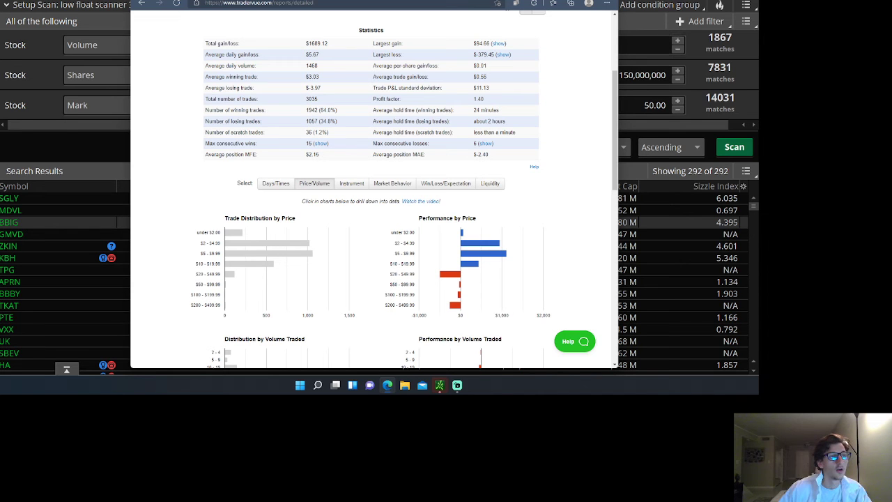
# Return to thinkorswim and look through the criteria available for the scan's Volume filter, leaving the selection as is.
pyautogui.hotkey('alt', 'Tab')
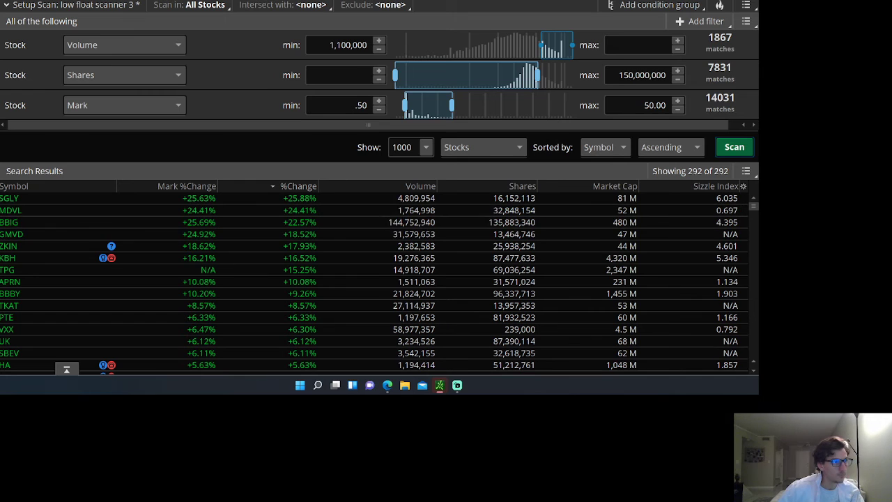
pyautogui.moveTo(388, 388)
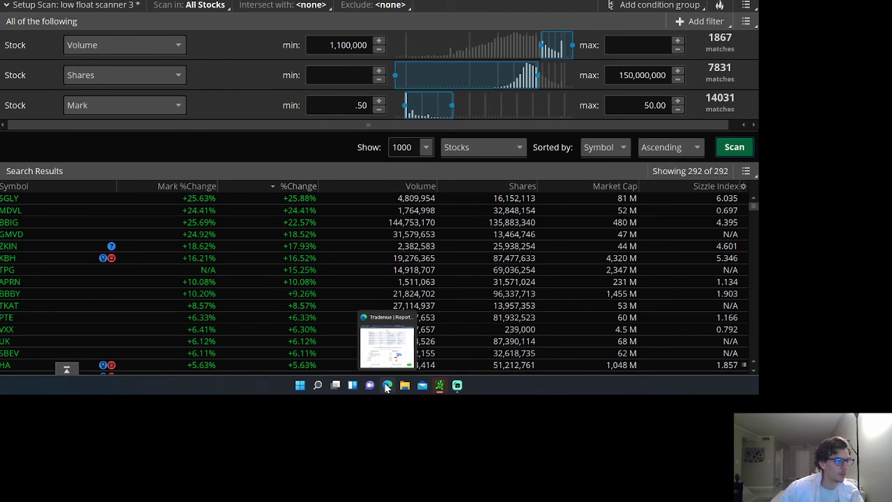
pyautogui.click(145, 45)
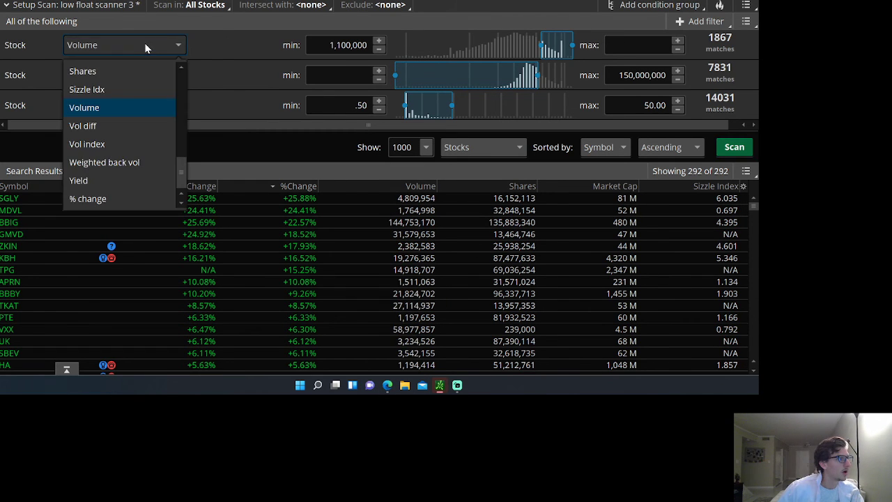
pyautogui.click(221, 47)
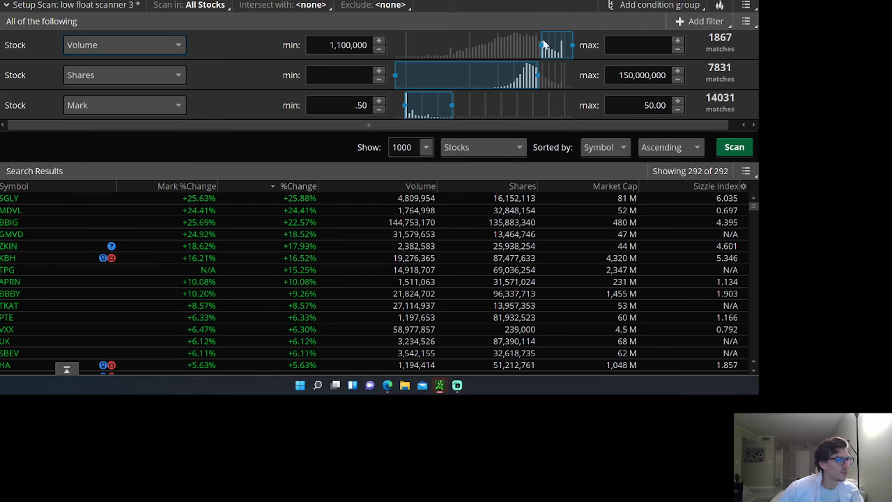
# Add a Stock filter to the scan, look through its available criteria, and remove the filter again.
pyautogui.click(703, 23)
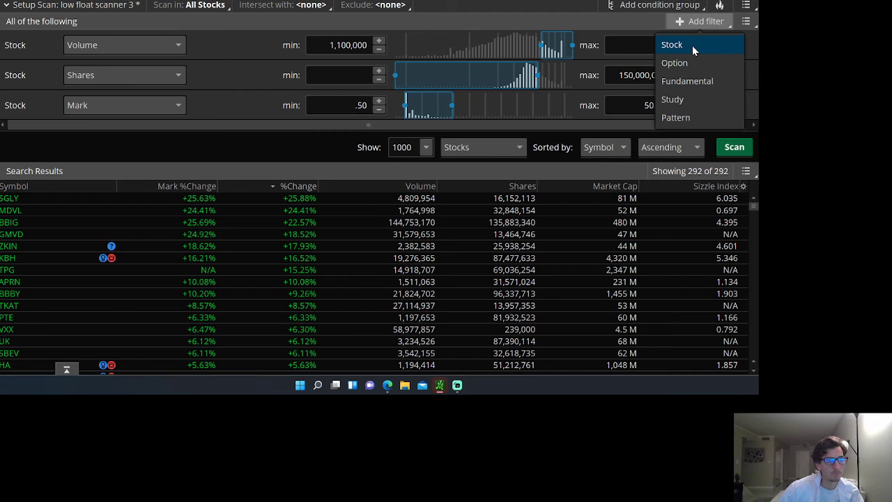
pyautogui.click(693, 45)
pyautogui.click(101, 136)
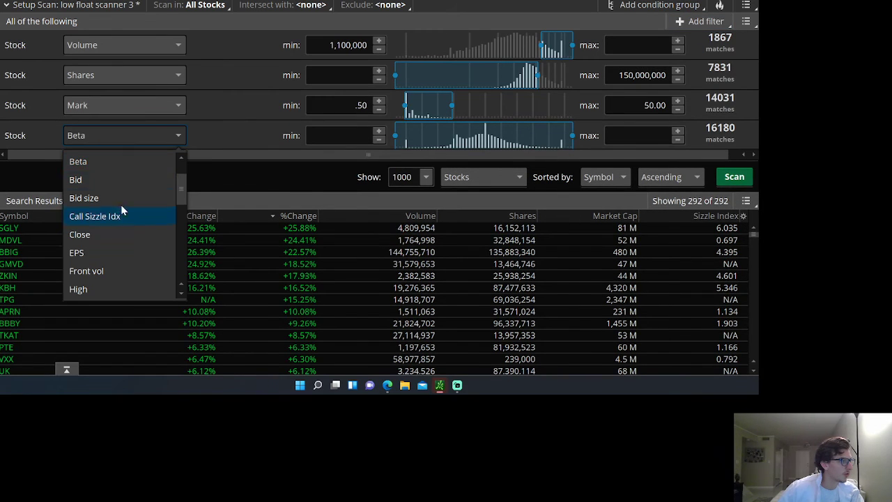
pyautogui.scroll(-6, 103, 258)
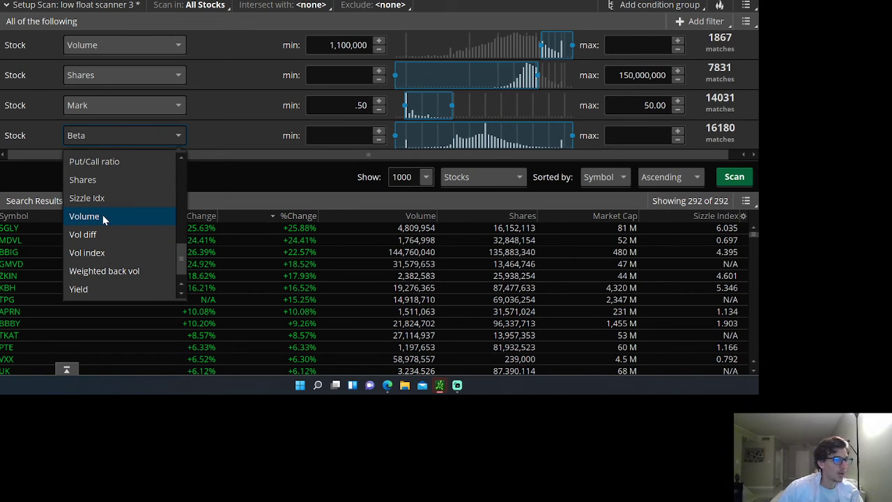
pyautogui.scroll(-1, 106, 219)
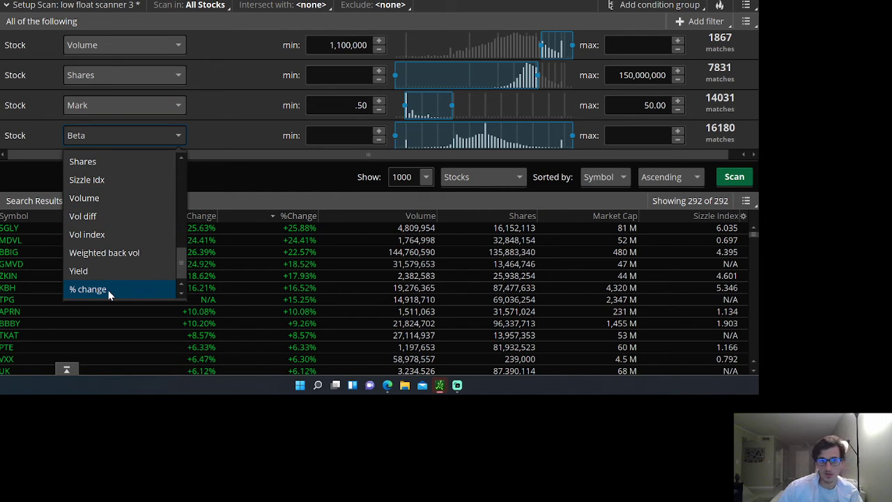
pyautogui.scroll(6, 108, 252)
pyautogui.scroll(-3, 109, 261)
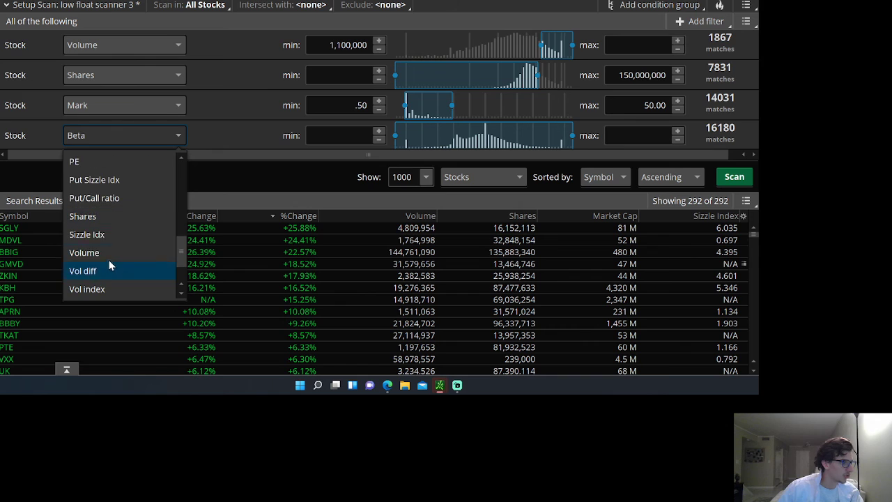
pyautogui.scroll(10, 104, 224)
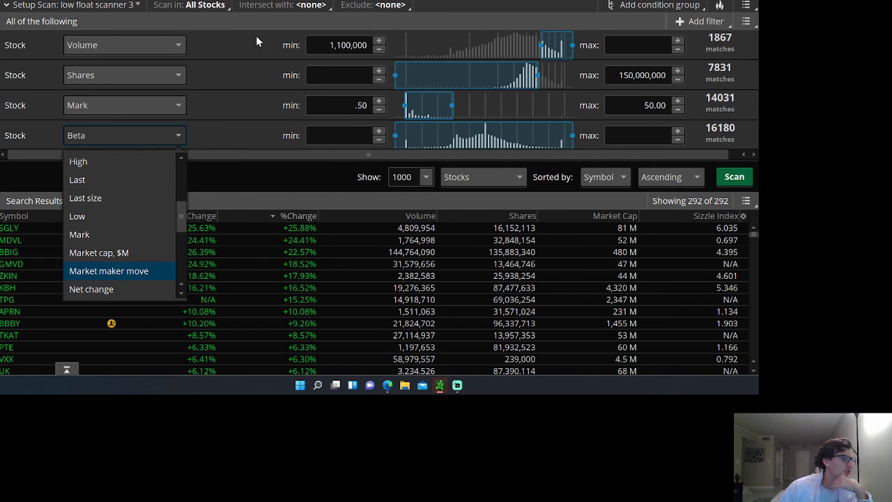
pyautogui.click(748, 128)
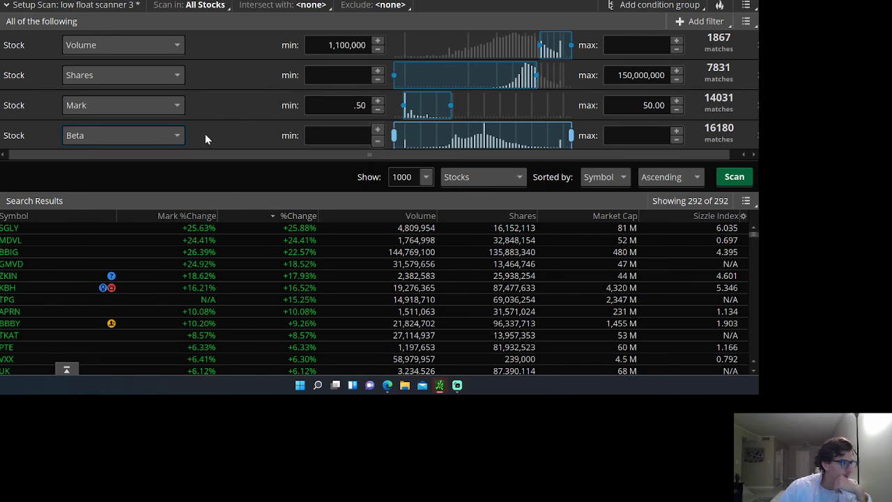
pyautogui.click(753, 139)
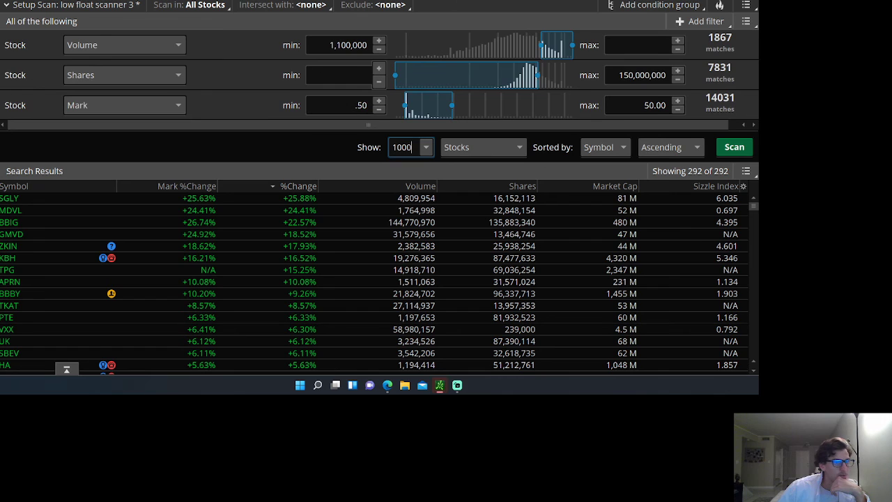
# Add a Fundamental filter to the scan and look through its criteria, keeping Book Value Per Share selected.
pyautogui.hscroll(1, 319, 53)
pyautogui.hscroll(1, 453, 75)
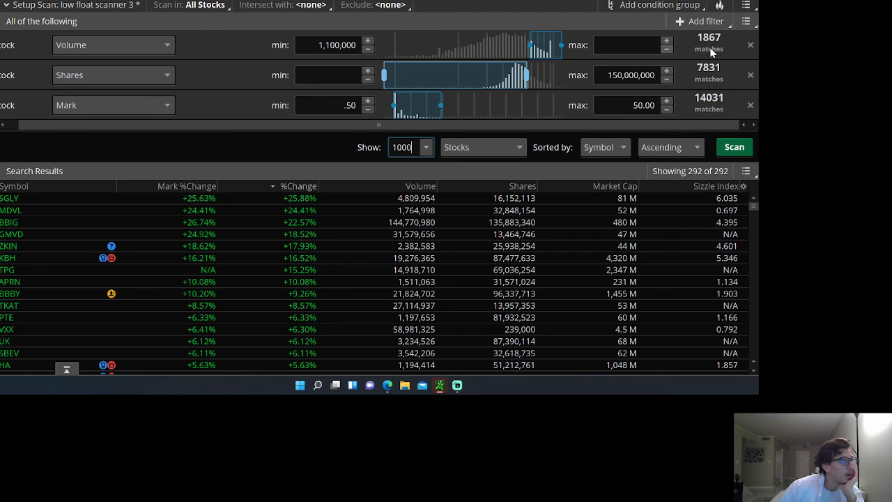
pyautogui.click(747, 21)
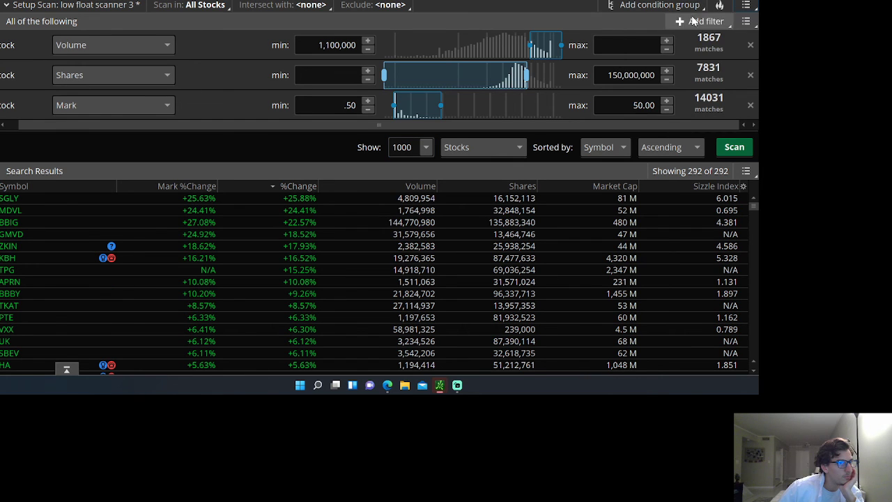
pyautogui.click(704, 21)
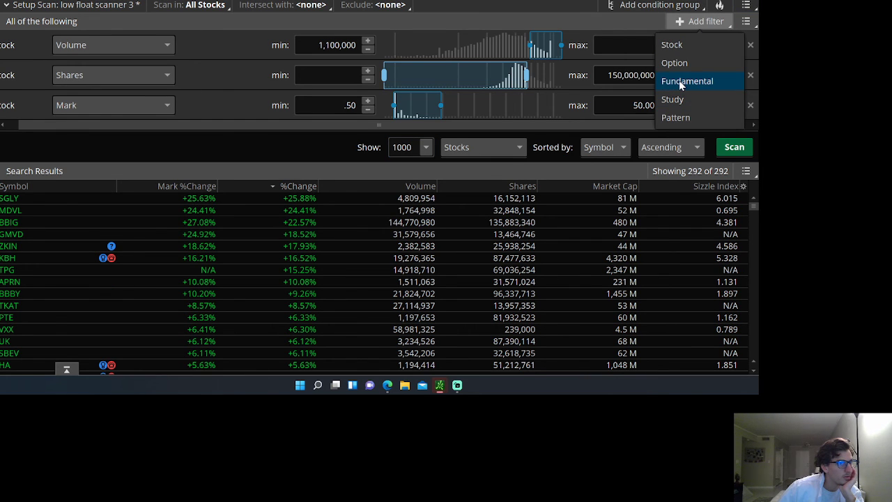
pyautogui.click(683, 82)
pyautogui.click(129, 137)
pyautogui.scroll(-3, 124, 200)
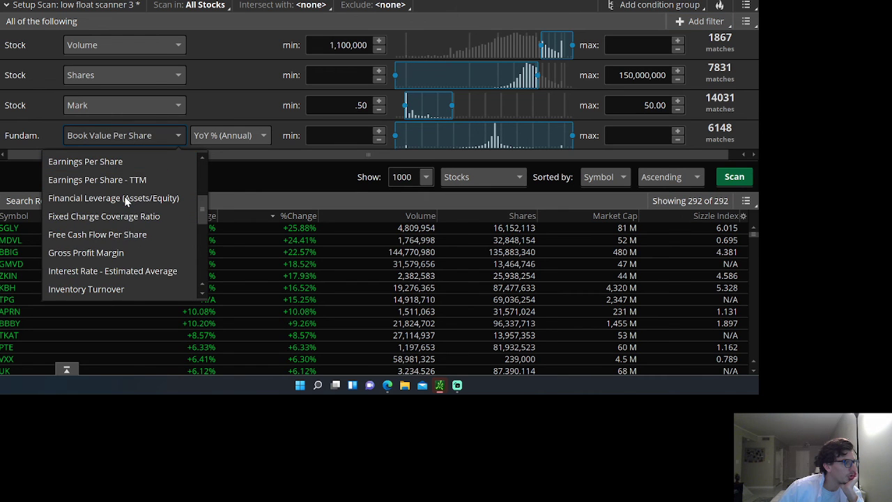
pyautogui.scroll(-5, 128, 237)
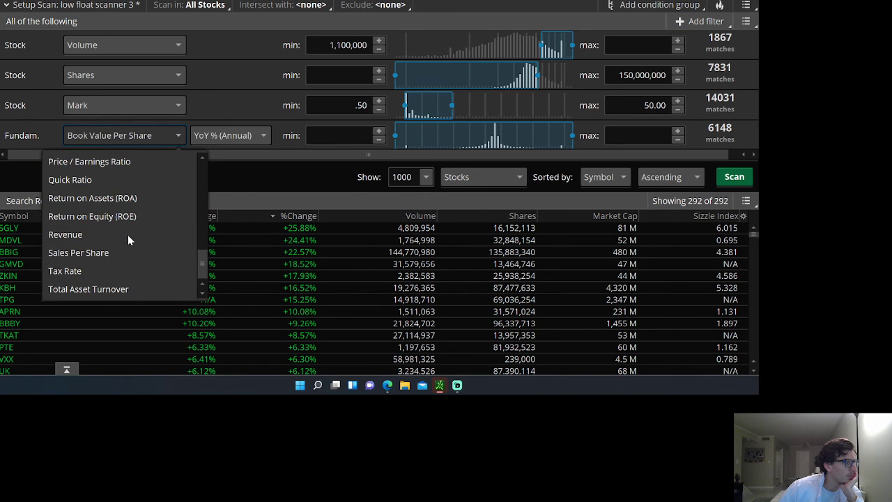
pyautogui.scroll(8, 130, 262)
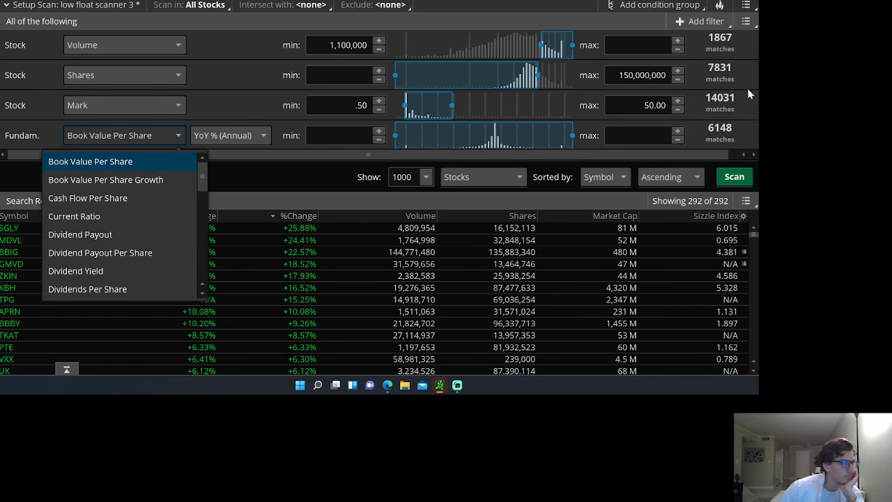
# Add a Study filter, browse its study categories including the Volume studies, and remove the filter again.
pyautogui.click(693, 21)
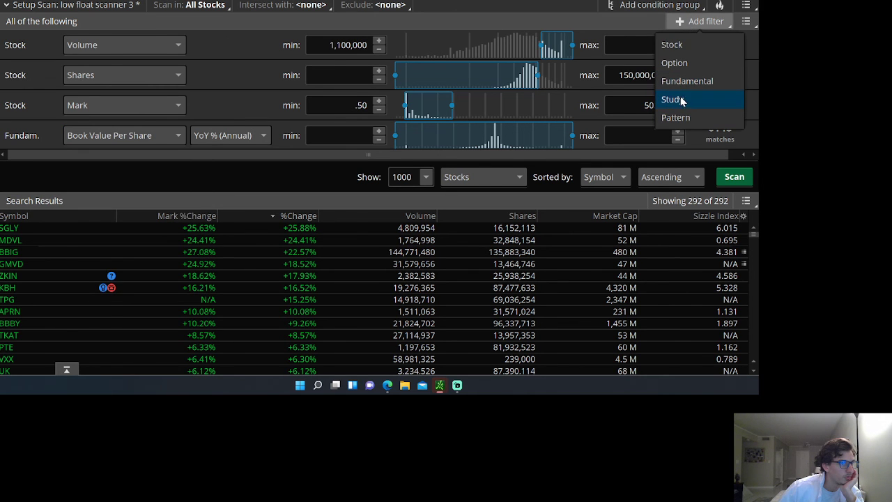
pyautogui.click(679, 102)
pyautogui.click(159, 168)
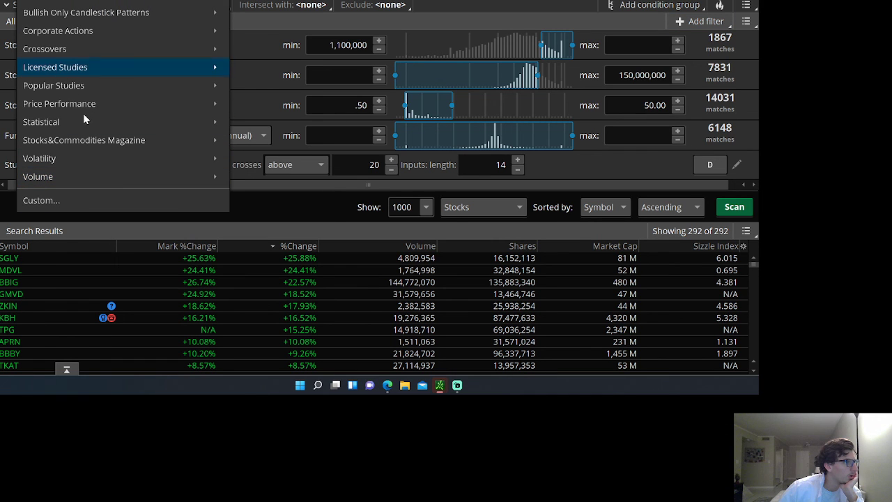
pyautogui.moveTo(101, 183)
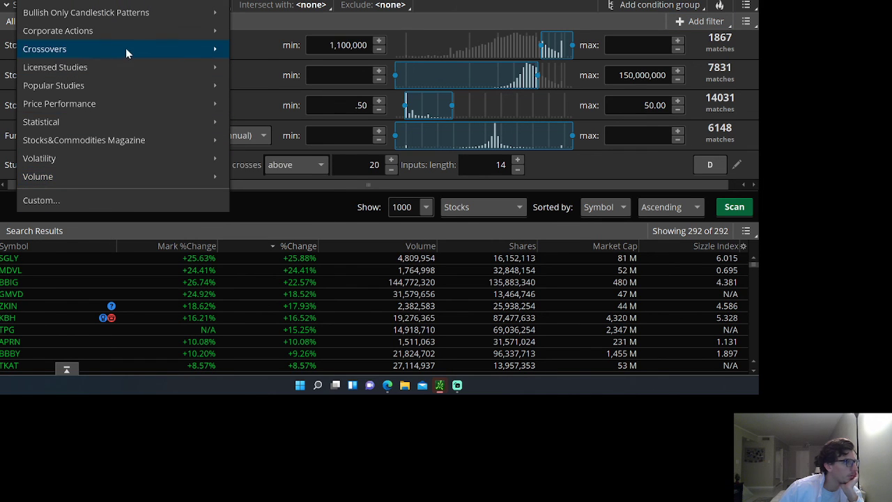
pyautogui.moveTo(83, 86)
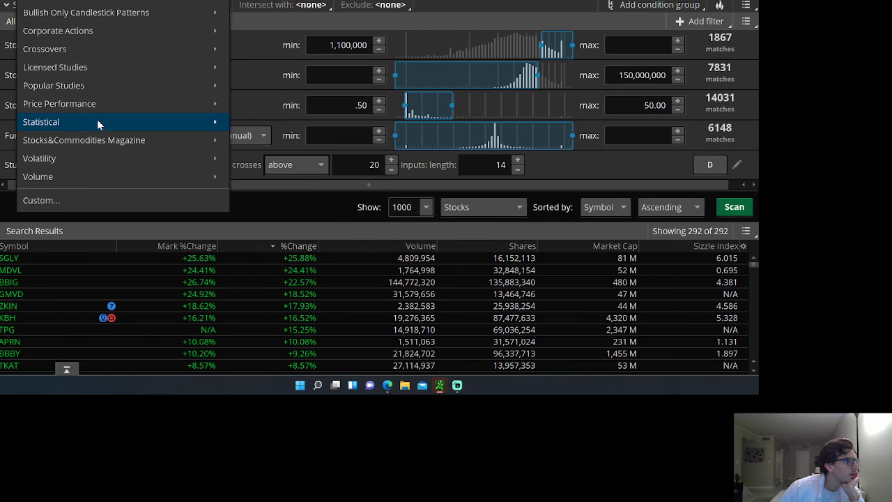
pyautogui.moveTo(95, 112)
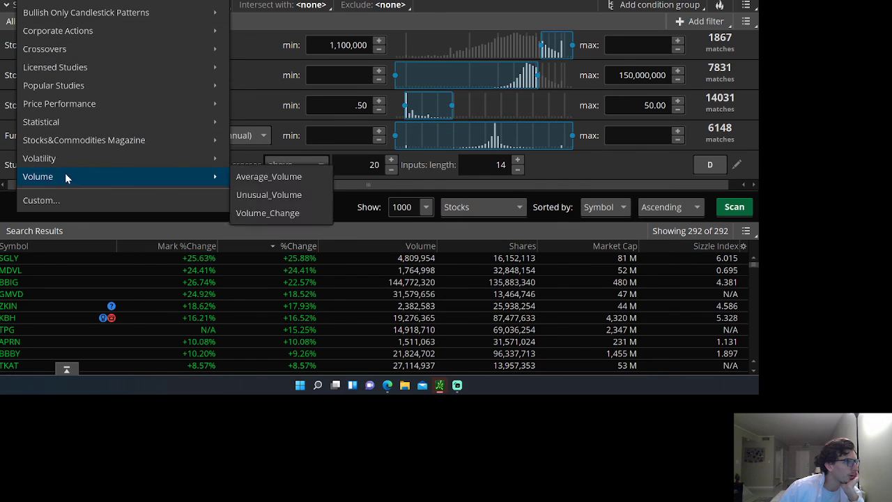
pyautogui.moveTo(84, 1)
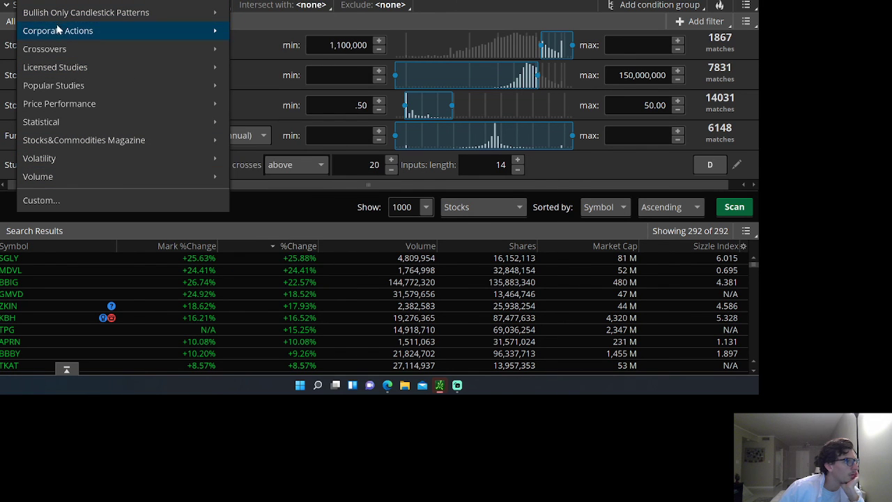
pyautogui.press('Escape')
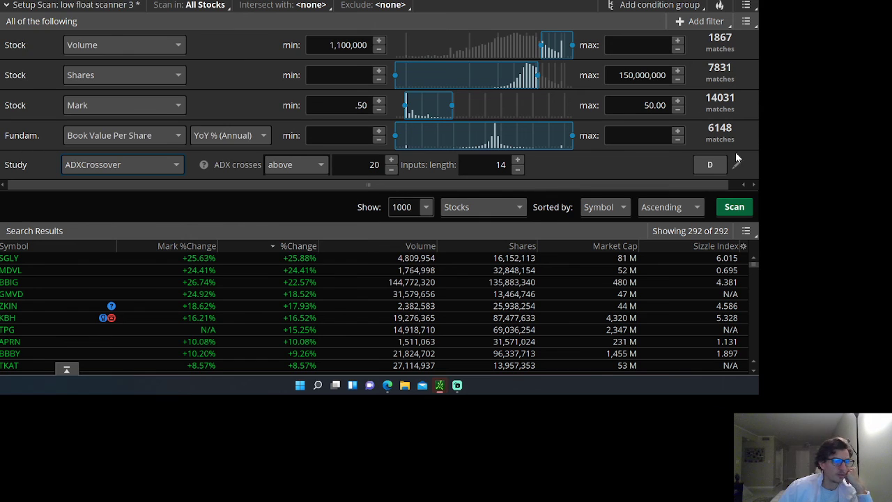
pyautogui.hscroll(1, 716, 170)
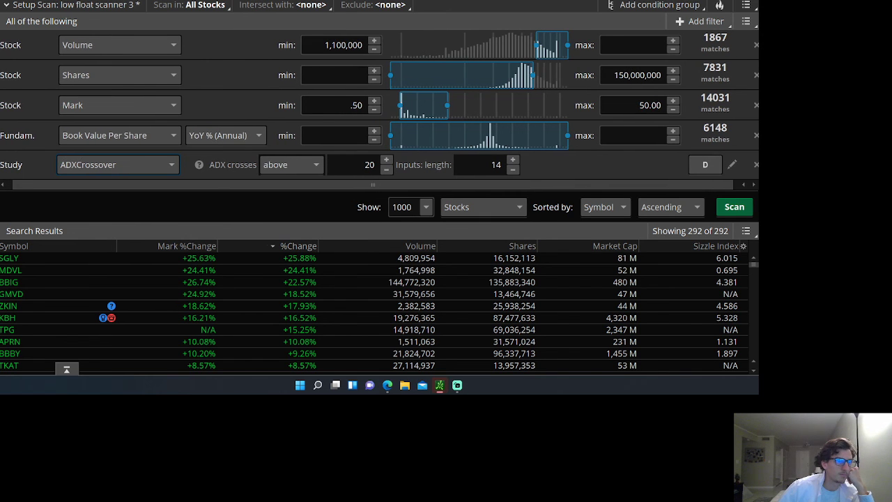
pyautogui.click(752, 164)
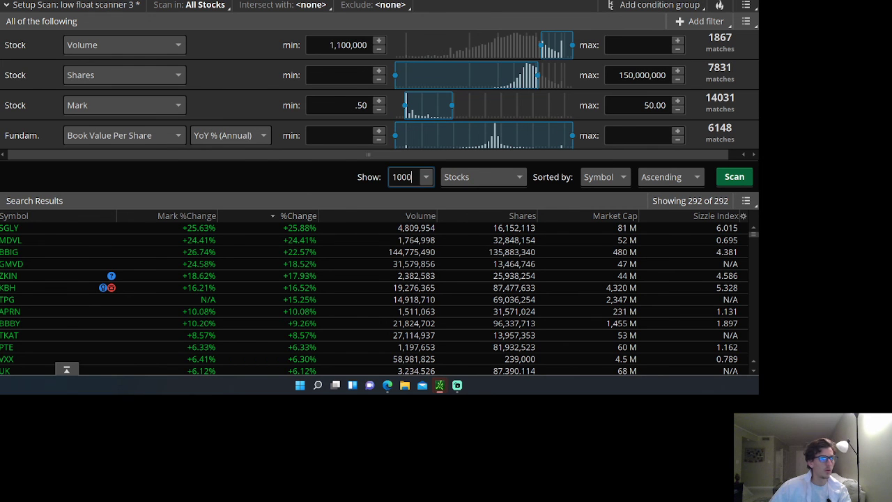
# Restore the Stock Hacker window to its smaller size and switch to the Tradervue performance report in Edge.
pyautogui.press('super+Down')
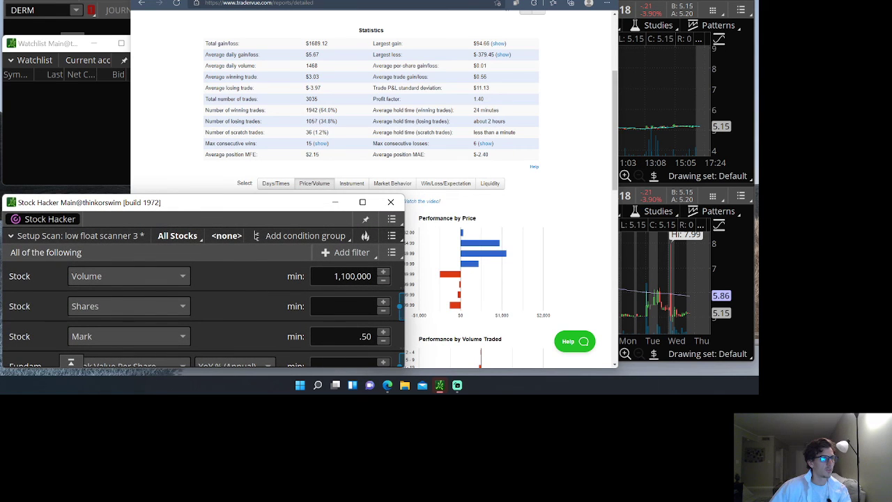
pyautogui.hotkey('alt', 'Tab')
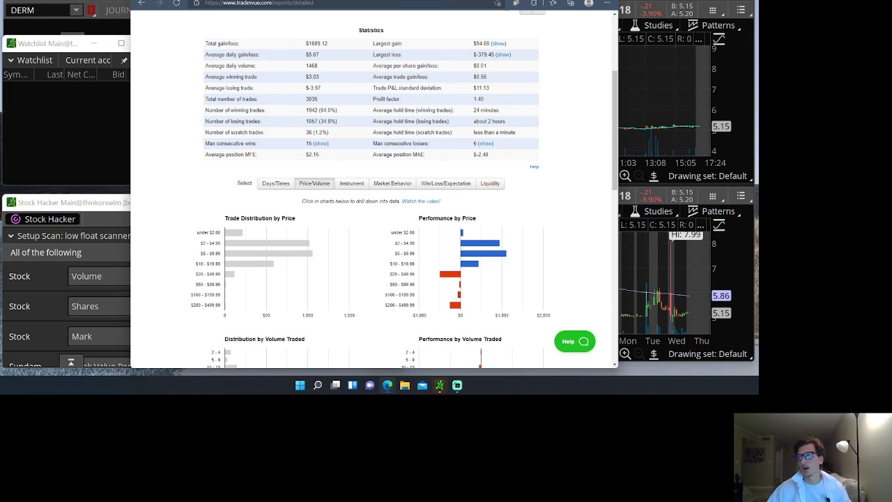